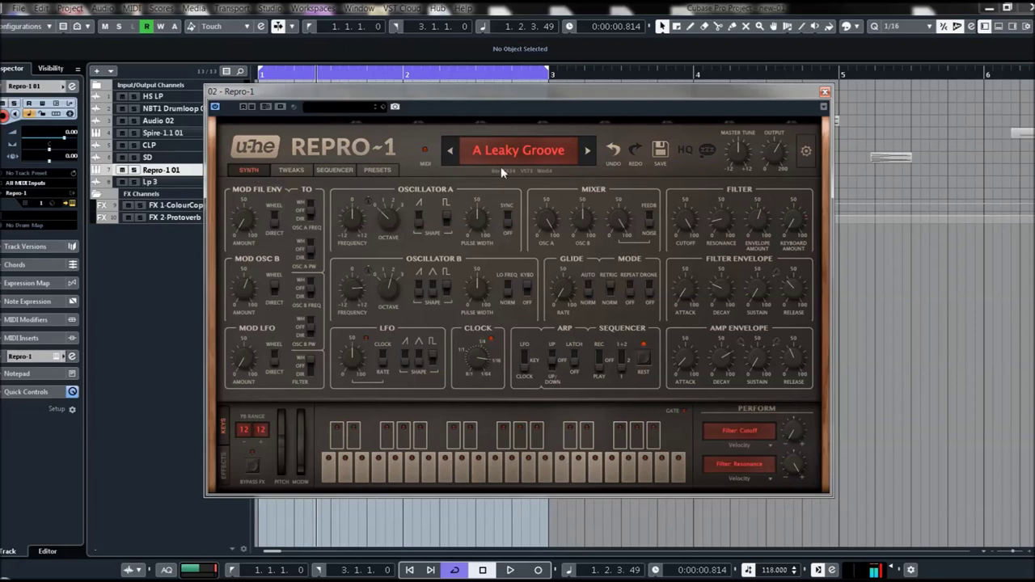
- Load the Audio Rate Trampoline preset and view its preset info before returning to the synth controls
{"action": "left_click", "coordinate": [586, 151]}
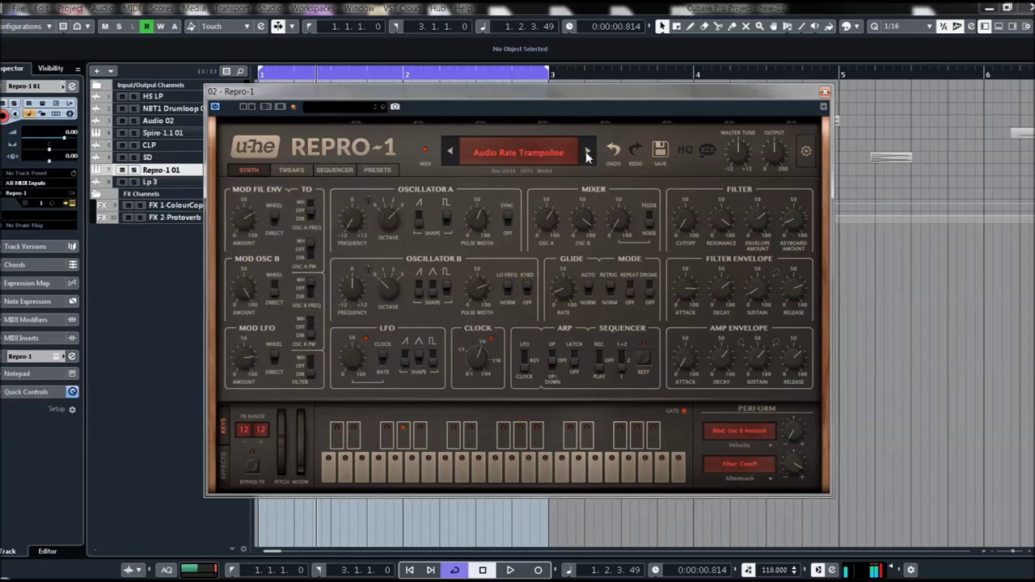
{"action": "left_click", "coordinate": [377, 171]}
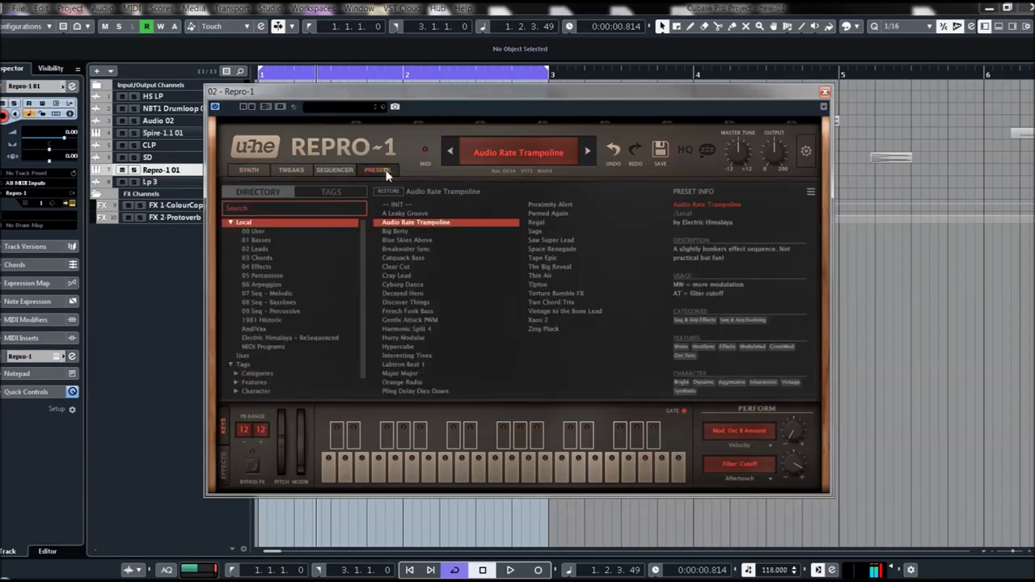
{"action": "left_click", "coordinate": [250, 171]}
- Load the Big Berty preset and audition it over the looping project
{"action": "left_click", "coordinate": [588, 152]}
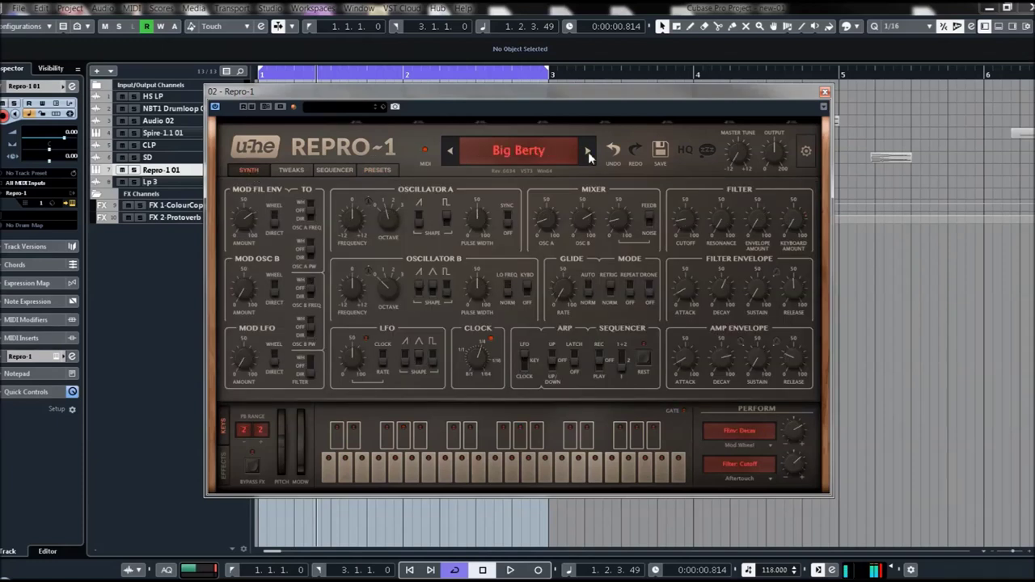
{"action": "key", "text": "space"}
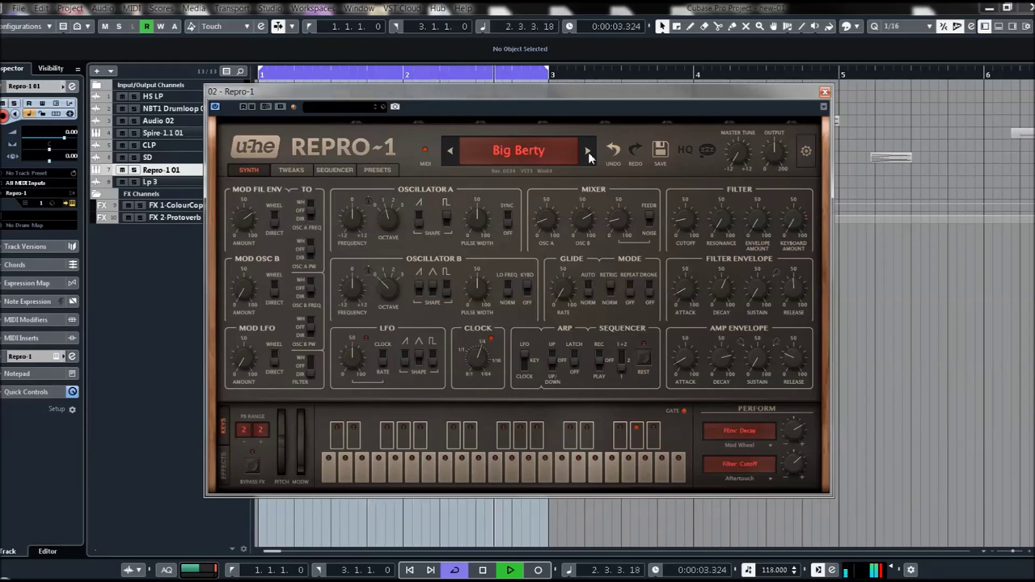
- Load the Blue Skies Above preset and set its filter cutoff to 90.50 with project playback stopped
{"action": "left_click", "coordinate": [588, 152]}
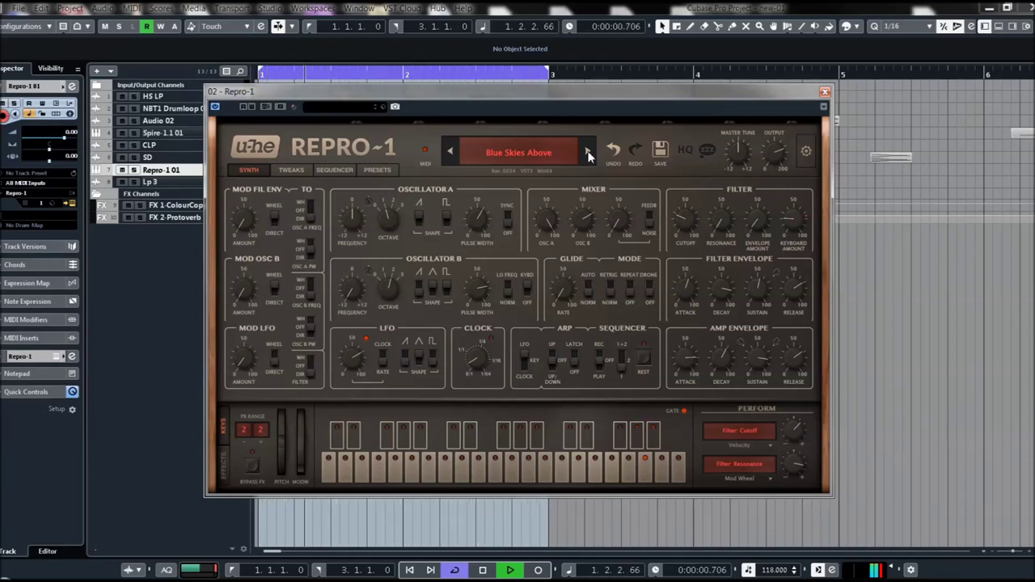
{"action": "key", "text": "space"}
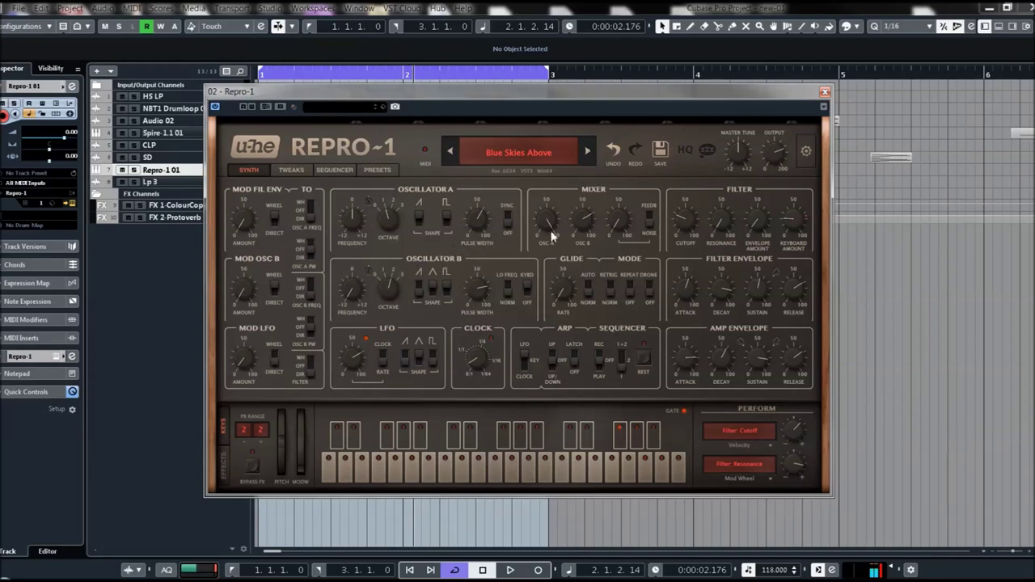
{"action": "left_click_drag", "start_coordinate": [676, 225], "coordinate": [692, 204]}
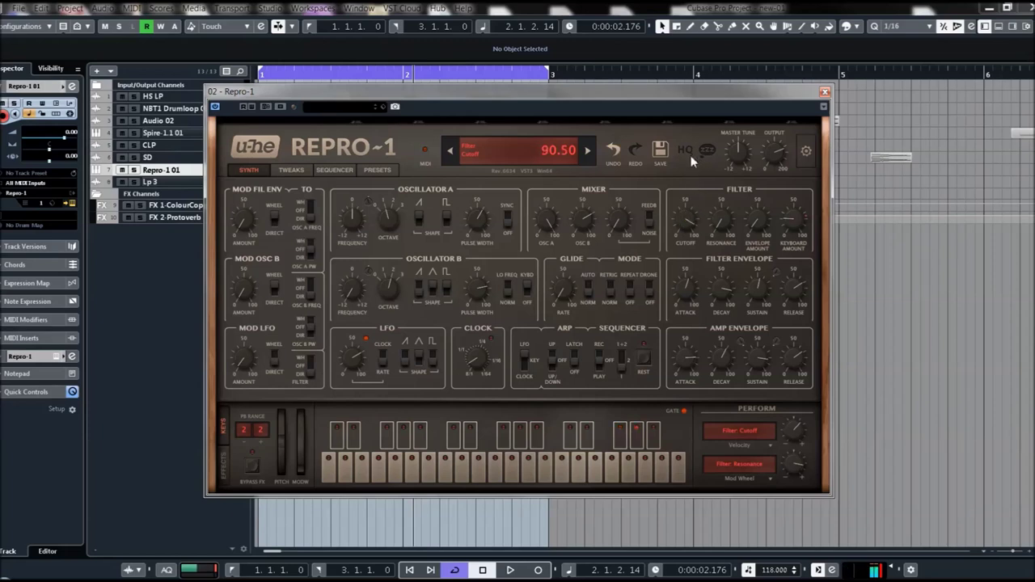
- Audition the Breakwater Sync, Catquack Bass and Clear Cut presets one after another
{"action": "left_click", "coordinate": [588, 152]}
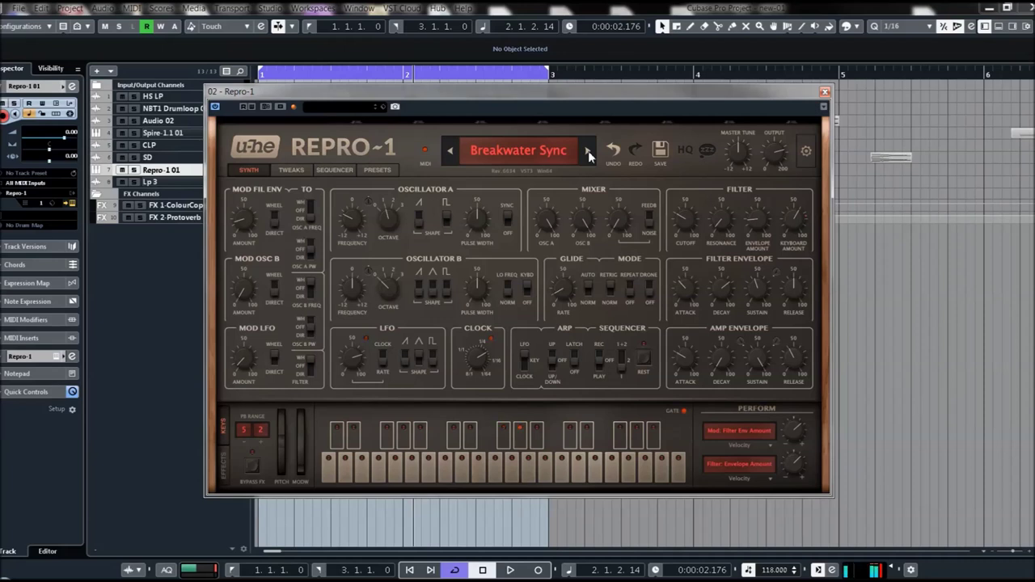
{"action": "left_click", "coordinate": [588, 151]}
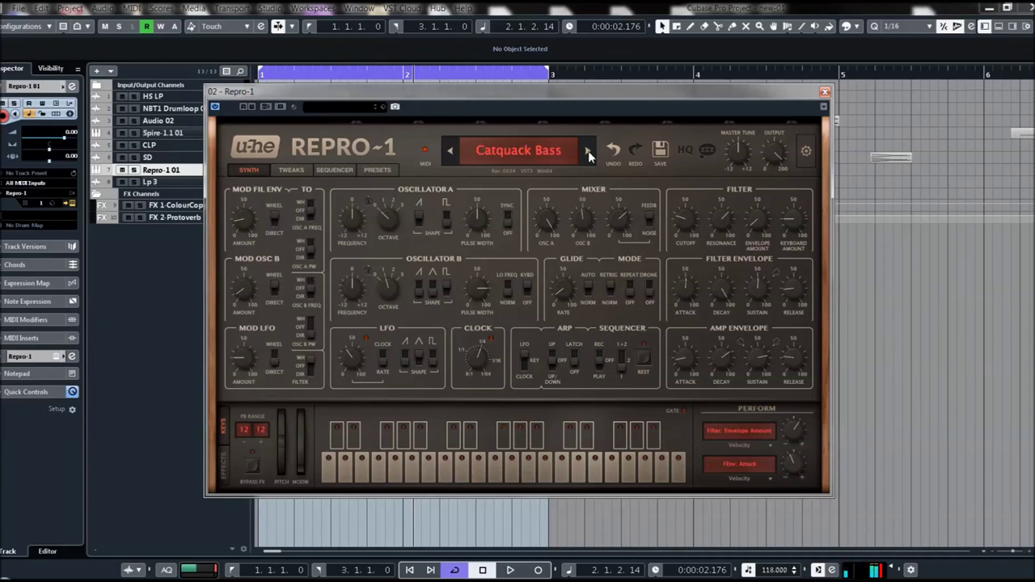
{"action": "left_click", "coordinate": [587, 151]}
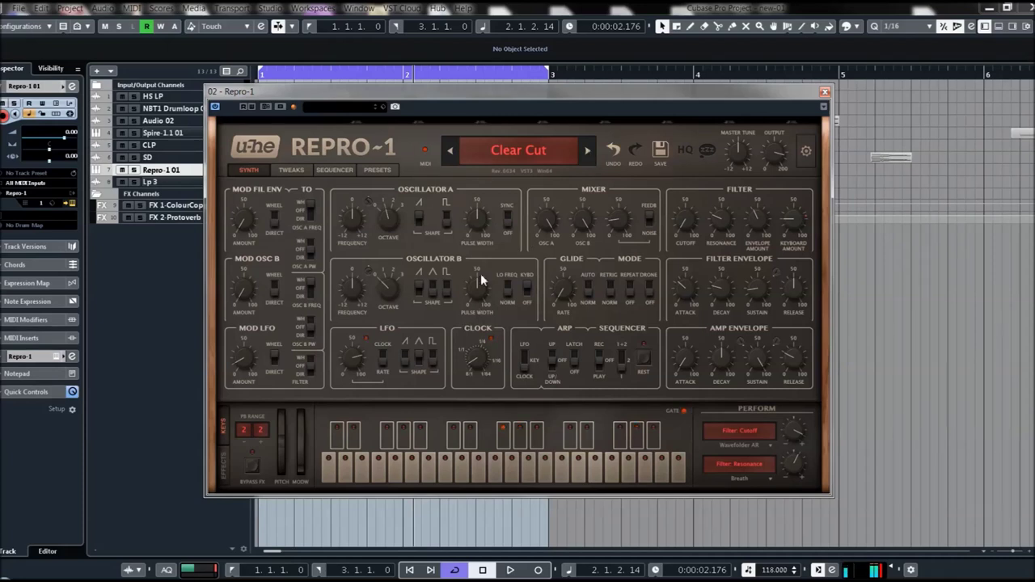
- Load the Cray Lead preset and try other waveform shapes and pulse widths on oscillators A and B
{"action": "left_click", "coordinate": [588, 153]}
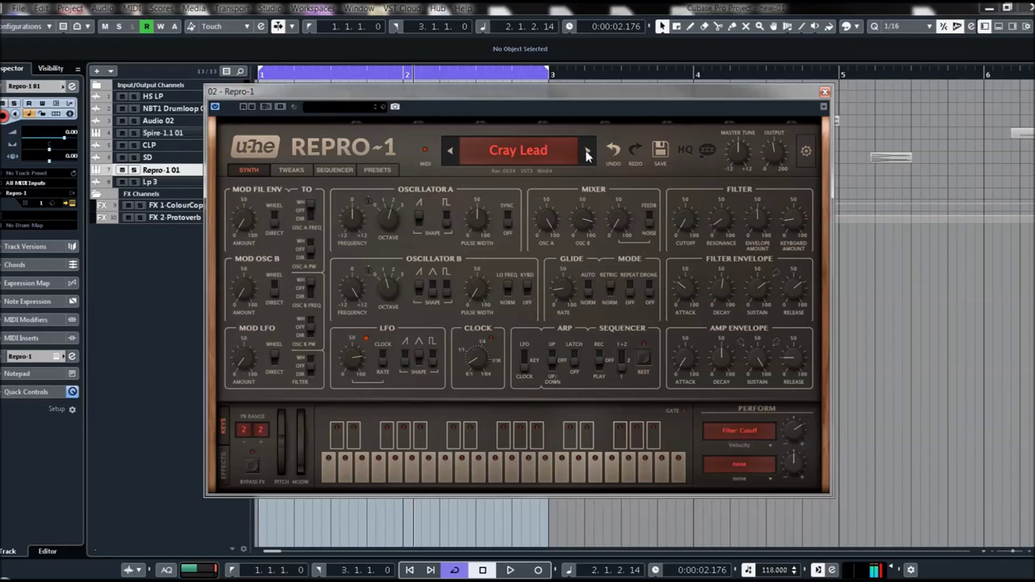
{"action": "left_click", "coordinate": [433, 286]}
{"action": "left_click_drag", "start_coordinate": [474, 289], "coordinate": [475, 272]}
{"action": "mouse_move", "coordinate": [480, 233]}
{"action": "left_mouse_down"}
{"action": "mouse_move", "coordinate": [481, 246]}
{"action": "mouse_move", "coordinate": [480, 222]}
{"action": "left_mouse_up"}
{"action": "left_click", "coordinate": [446, 217]}
- Load the Cyborg Dance preset and examine its sequencer patterns and the preset options for Pattern 1 and Pattern 2
{"action": "left_click", "coordinate": [587, 151]}
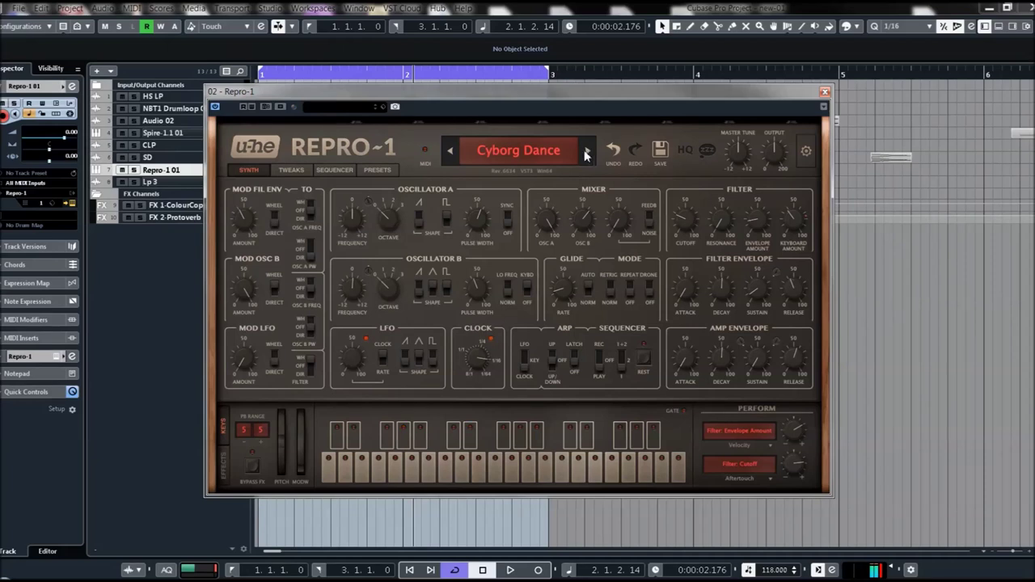
{"action": "left_click", "coordinate": [346, 175]}
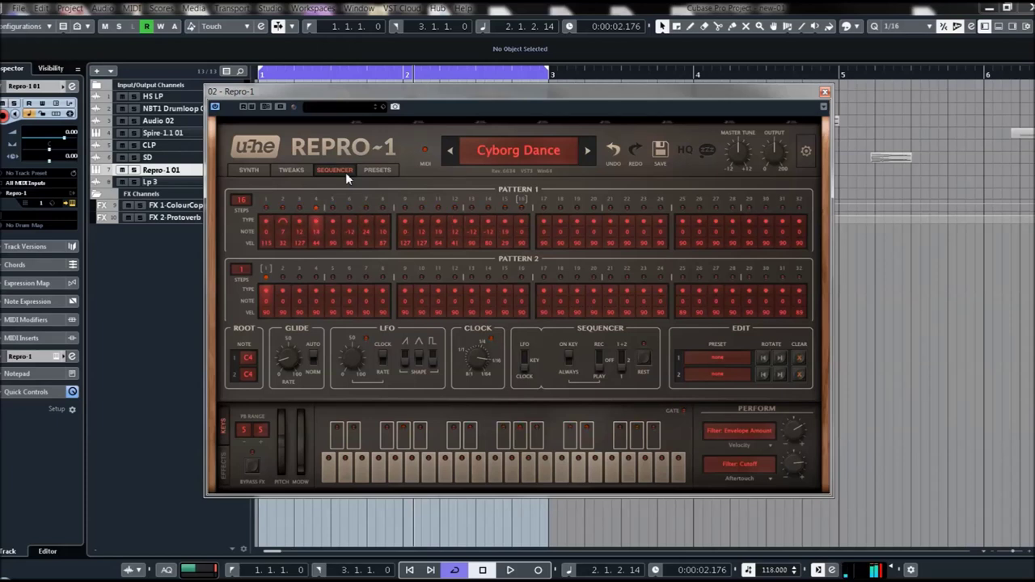
{"action": "left_click", "coordinate": [704, 358]}
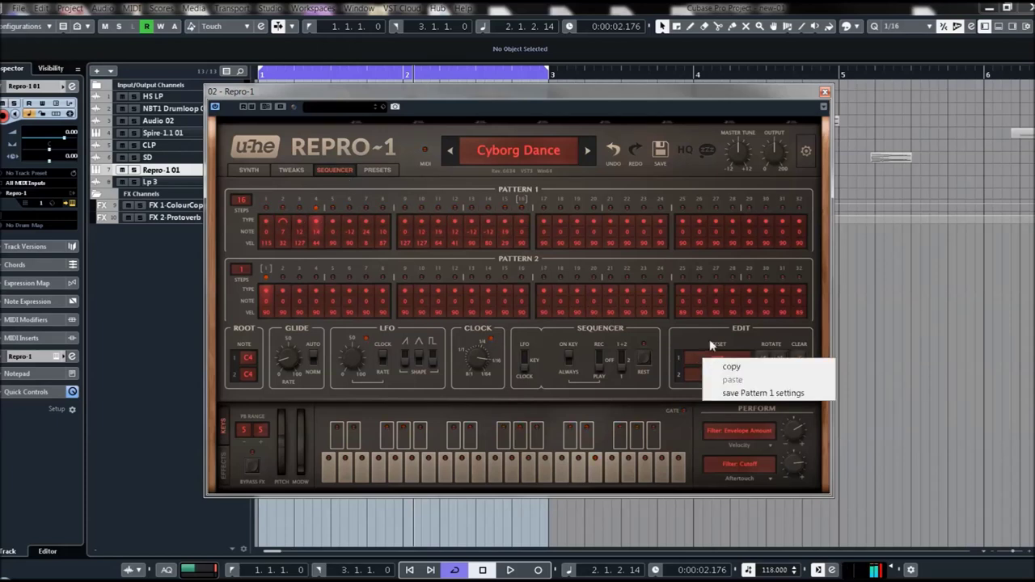
{"action": "left_click", "coordinate": [708, 337]}
{"action": "left_click", "coordinate": [717, 362]}
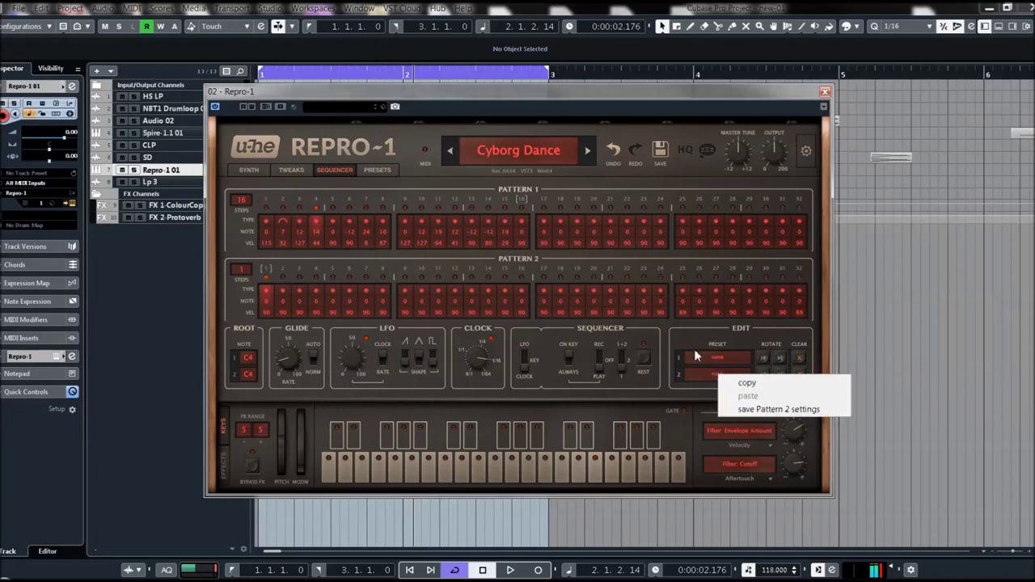
{"action": "left_click", "coordinate": [691, 336]}
- Audition Decayed Hero with the synth controls shown, and Discover Things over the looping project
{"action": "left_click", "coordinate": [589, 152]}
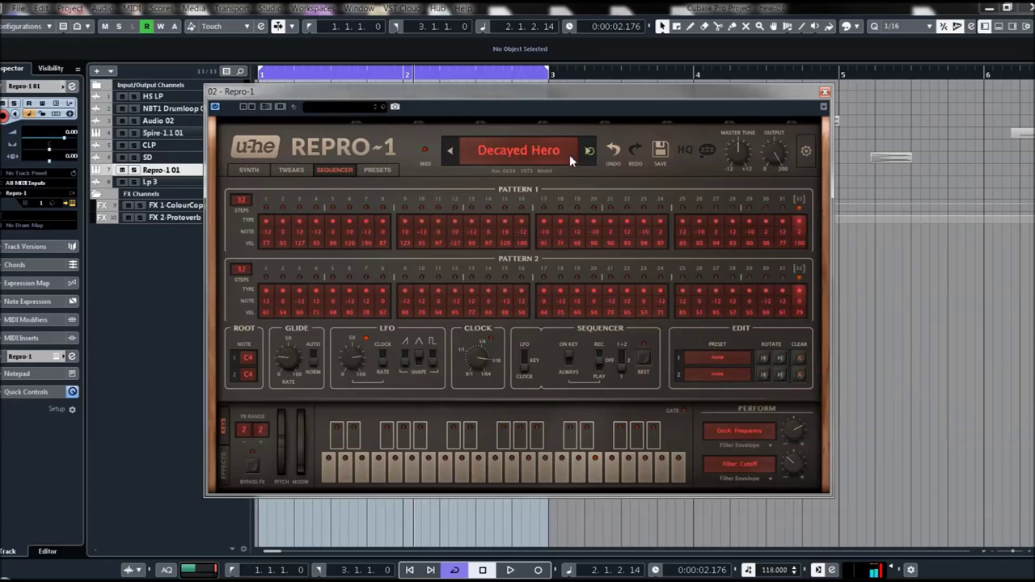
{"action": "left_click", "coordinate": [250, 170]}
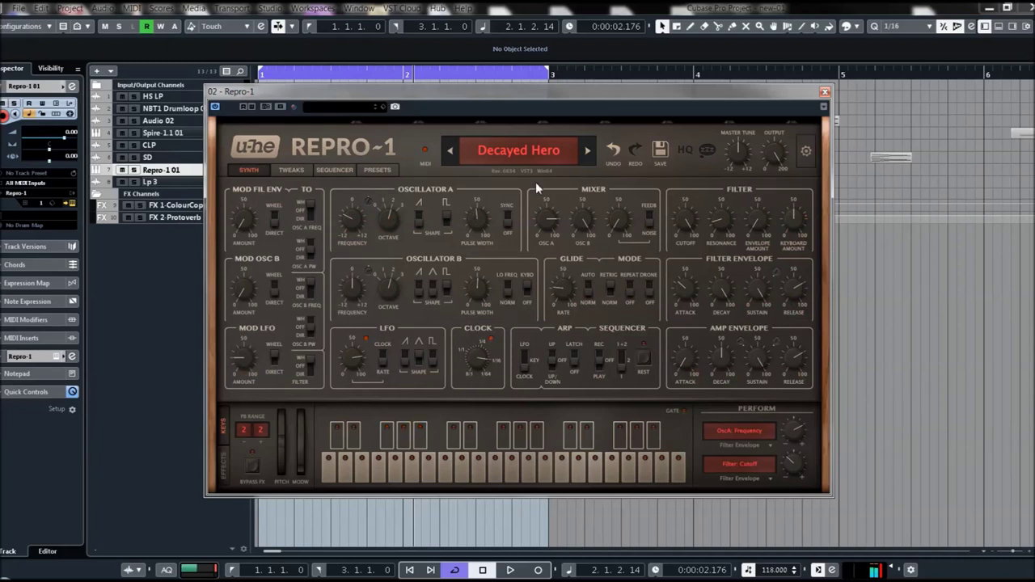
{"action": "left_click", "coordinate": [588, 152]}
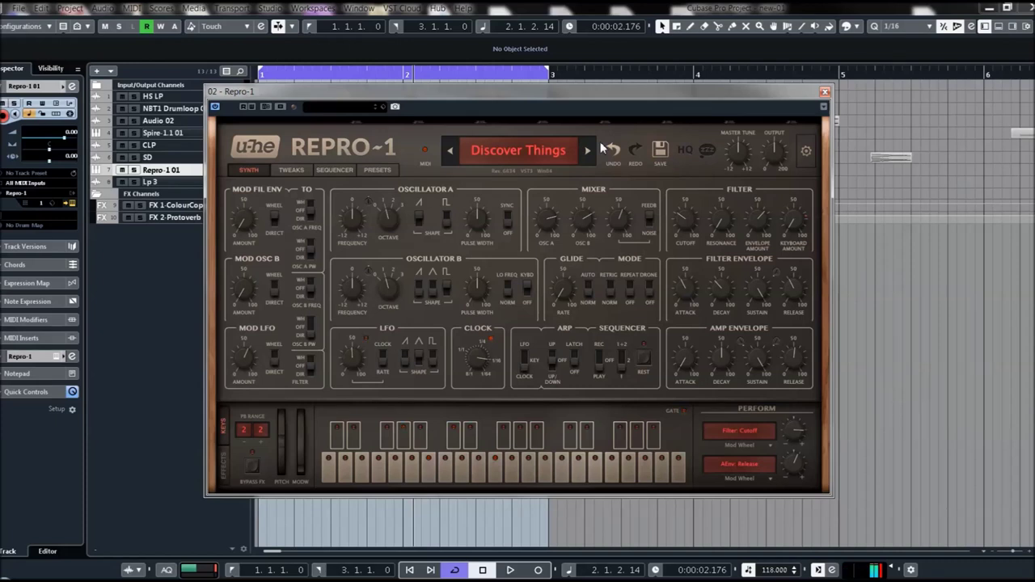
{"action": "key", "text": "space"}
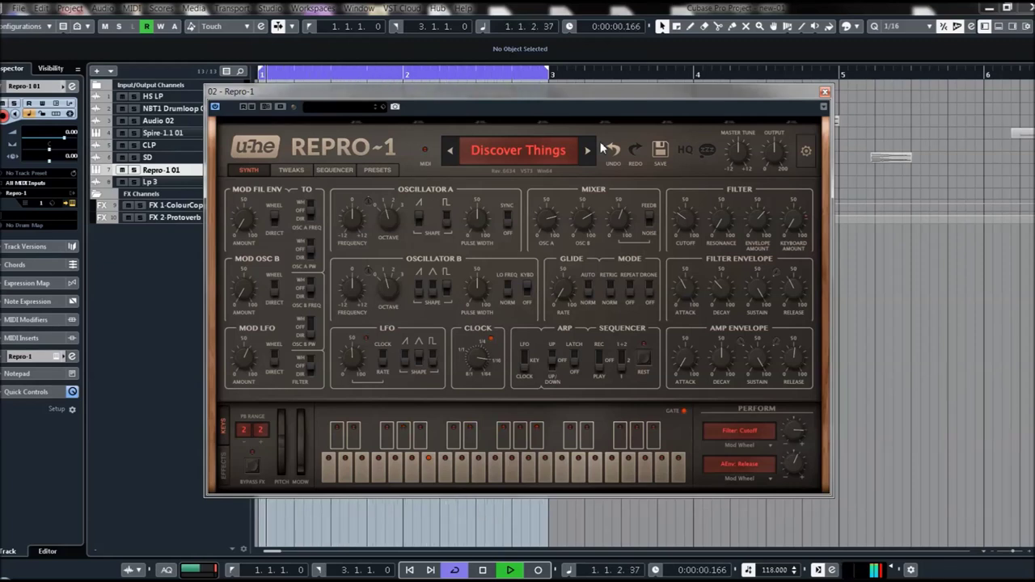
- Audition the French Funk Bass, Gentle Attack PWM, Harmonic Split 4 and Hurry Modular presets during playback
{"action": "left_click", "coordinate": [588, 152]}
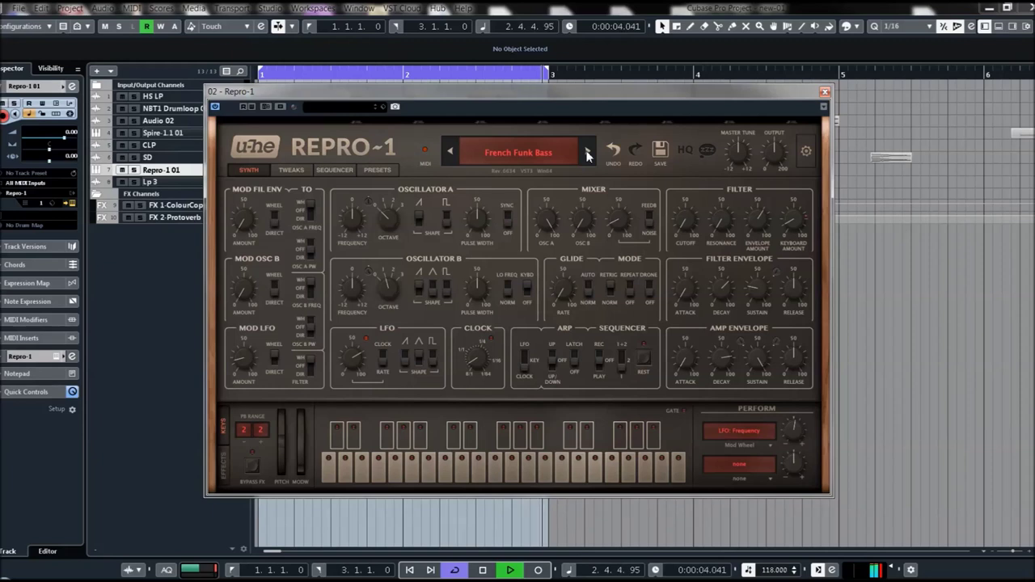
{"action": "left_click", "coordinate": [588, 153]}
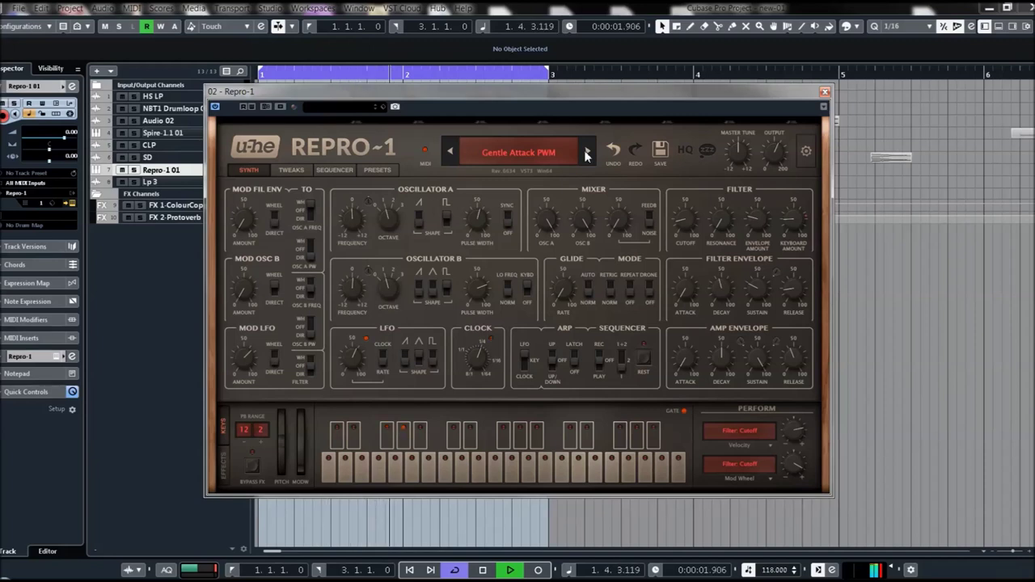
{"action": "left_click", "coordinate": [588, 153]}
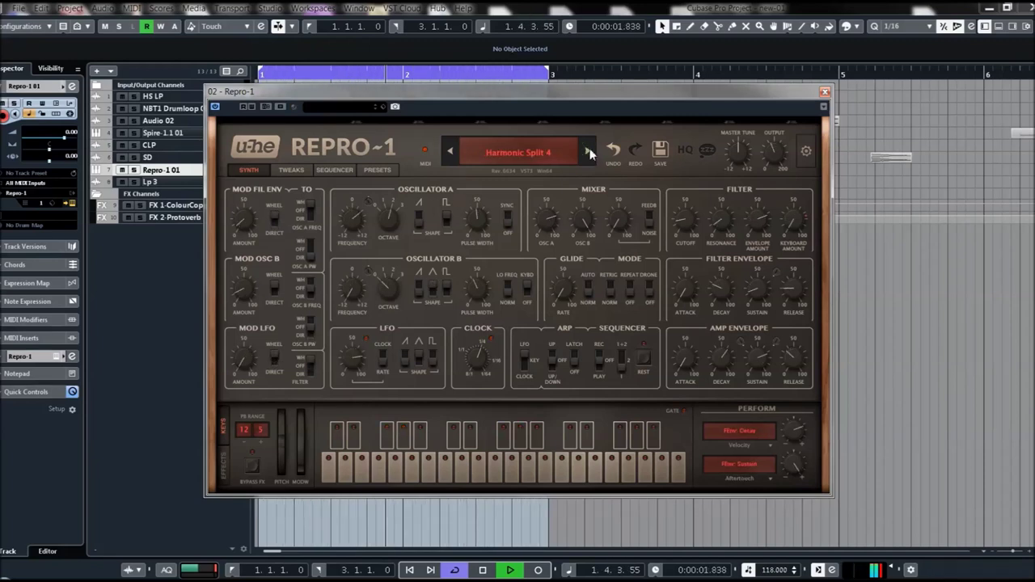
{"action": "left_click", "coordinate": [589, 153]}
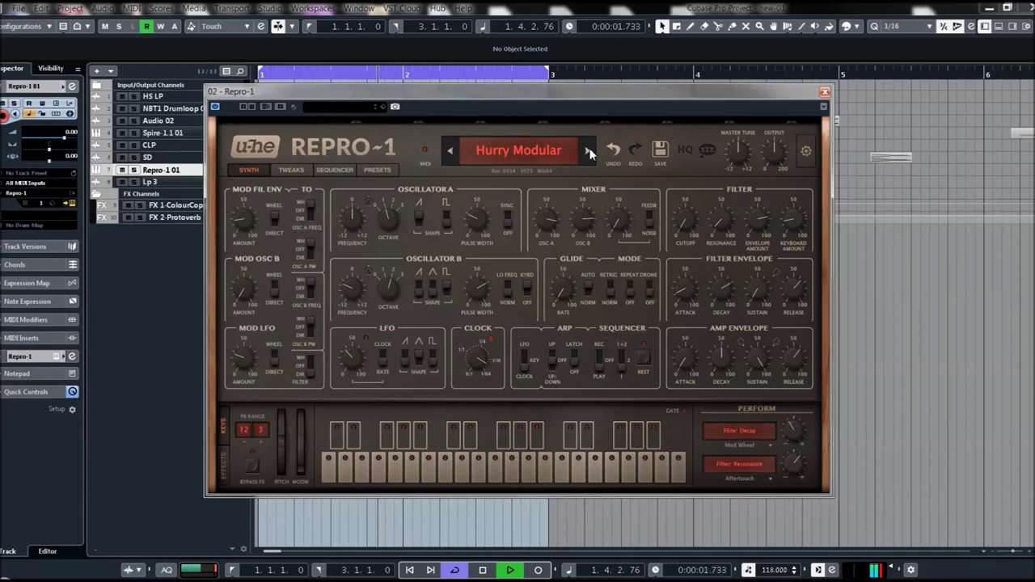
- Adjust Hurry Modular's sequencer clock and try 8, 4 and 12 active steps for Pattern 1
{"action": "left_click", "coordinate": [332, 171]}
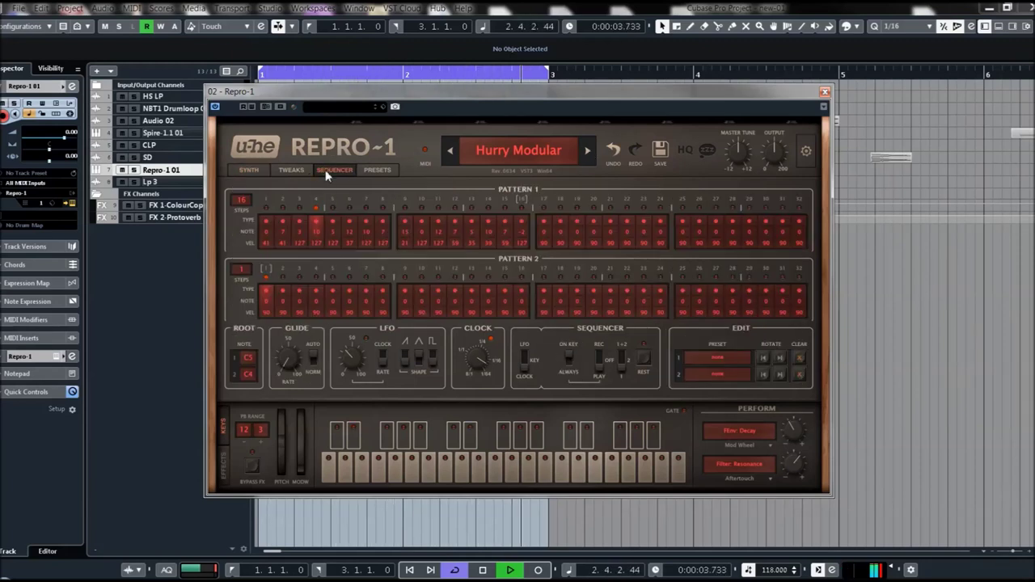
{"action": "left_click", "coordinate": [485, 364]}
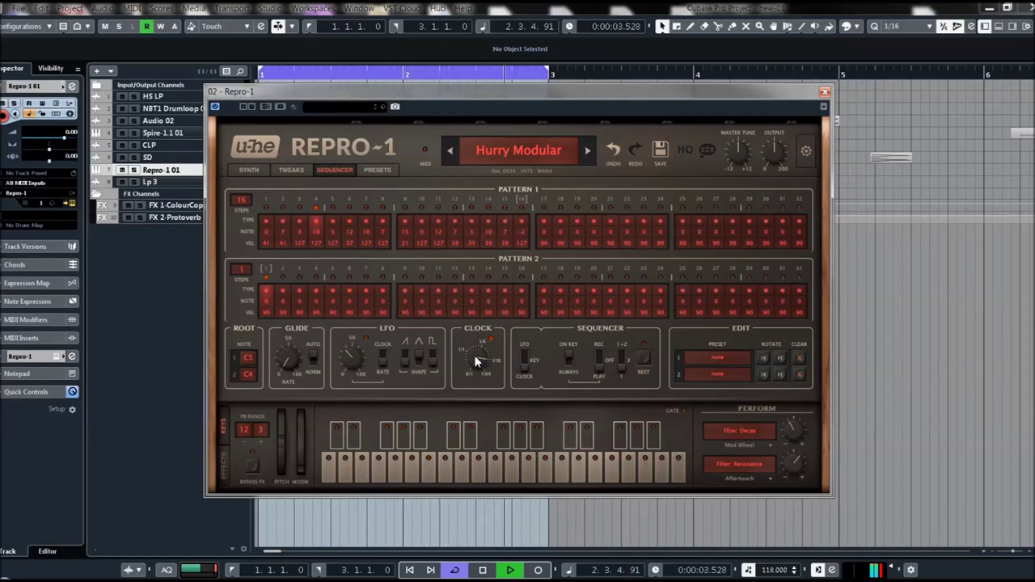
{"action": "left_click", "coordinate": [383, 209]}
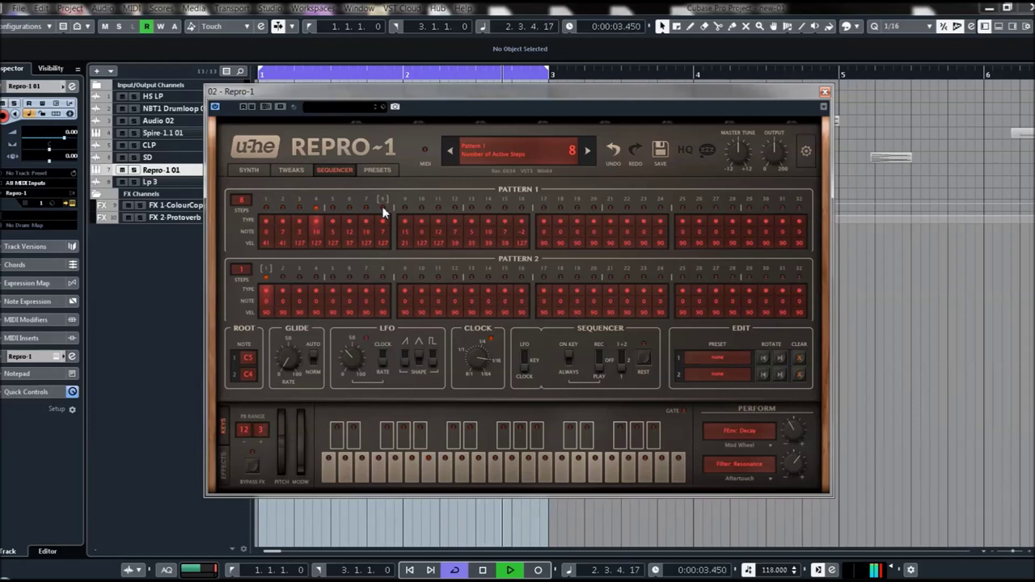
{"action": "left_click", "coordinate": [317, 207]}
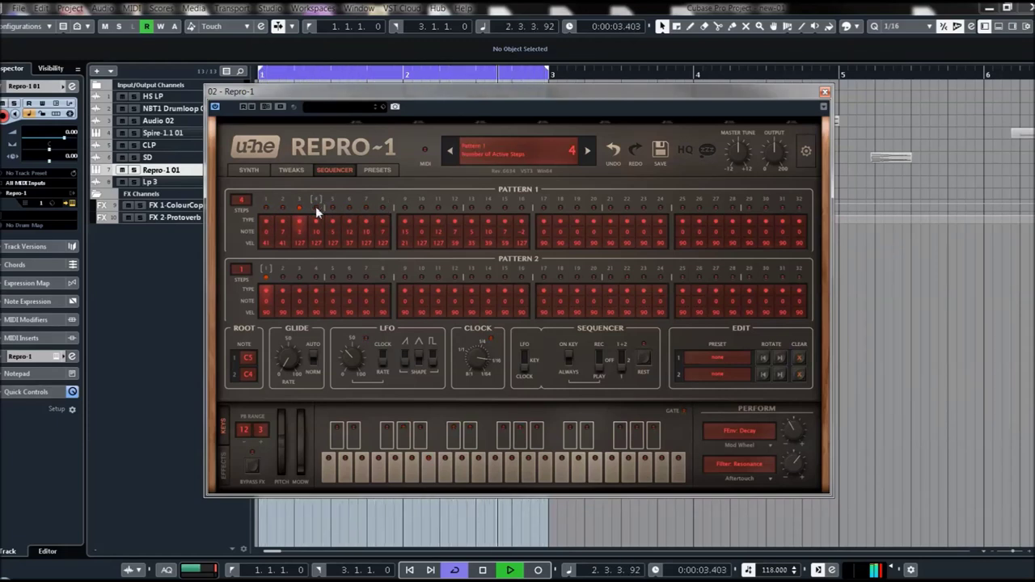
{"action": "left_click", "coordinate": [455, 206]}
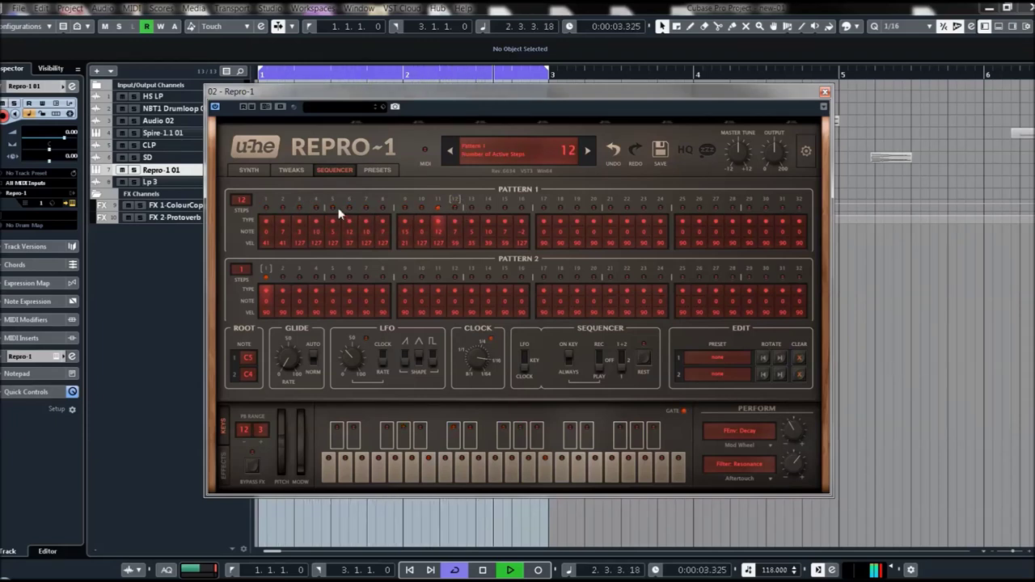
- Audition the Hypercube and Interesting Tines presets with the sequencer patterns shown
{"action": "left_click", "coordinate": [589, 152]}
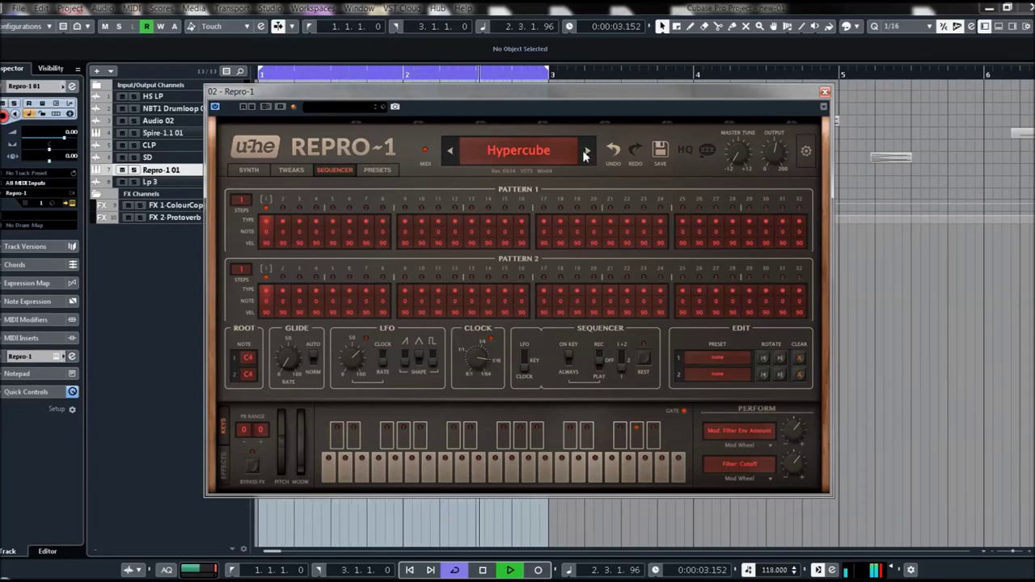
{"action": "left_click", "coordinate": [587, 153]}
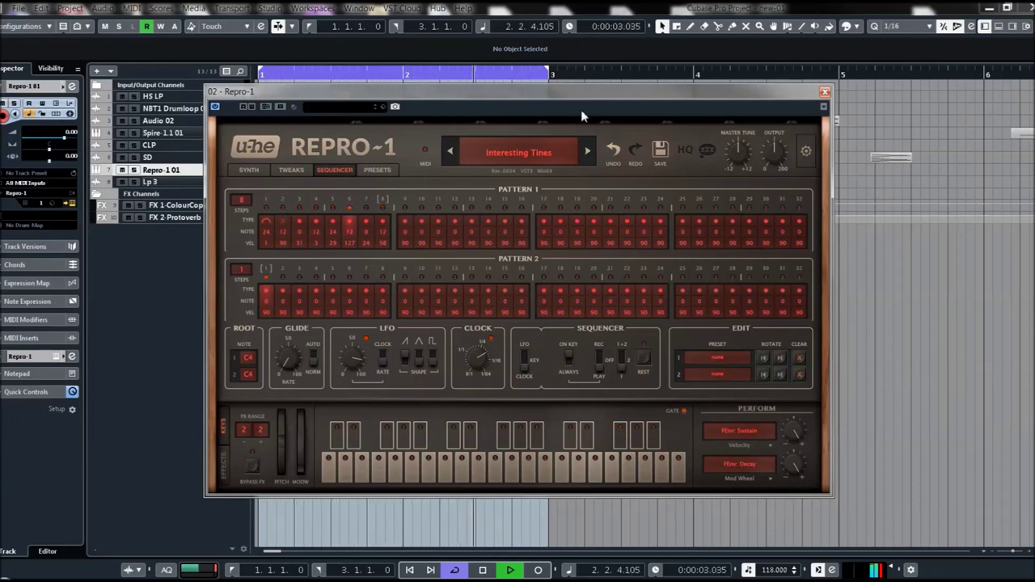
{"action": "mouse_move", "coordinate": [772, 152]}
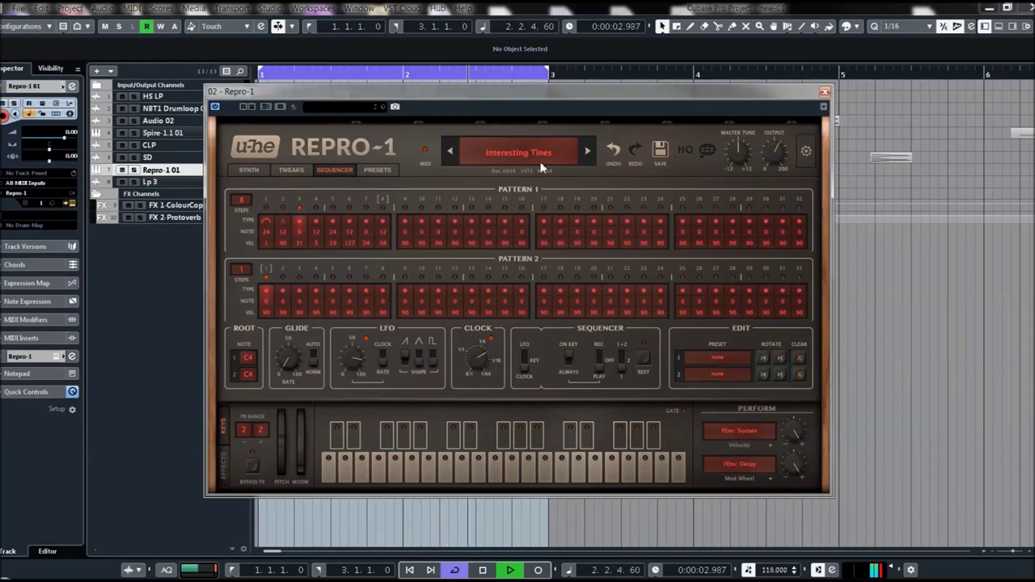
- Audition Major Major, Labtron Beat 1 and Orange Radio from the preset browser's Local folder
{"action": "left_click", "coordinate": [392, 171]}
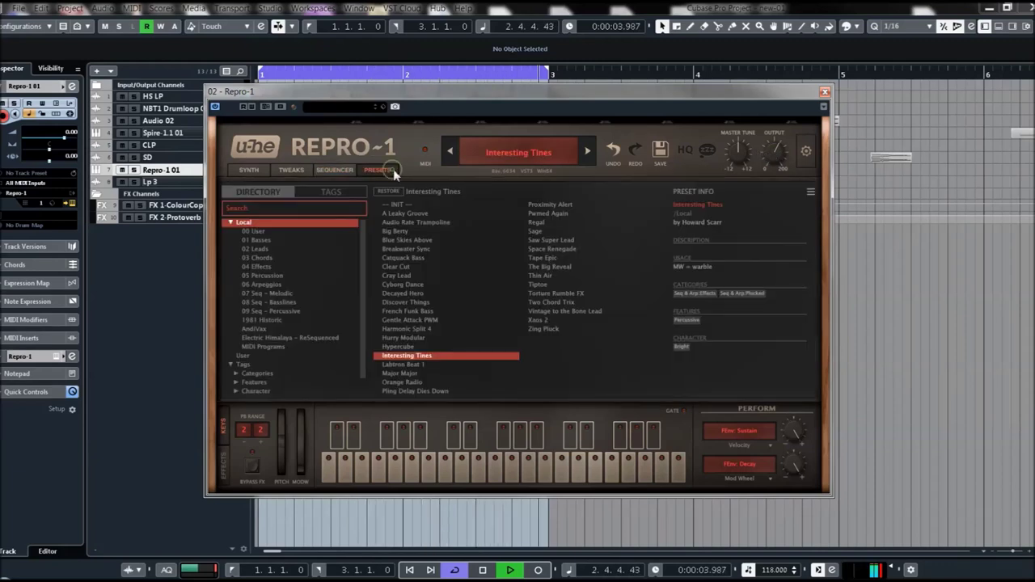
{"action": "left_click", "coordinate": [396, 374]}
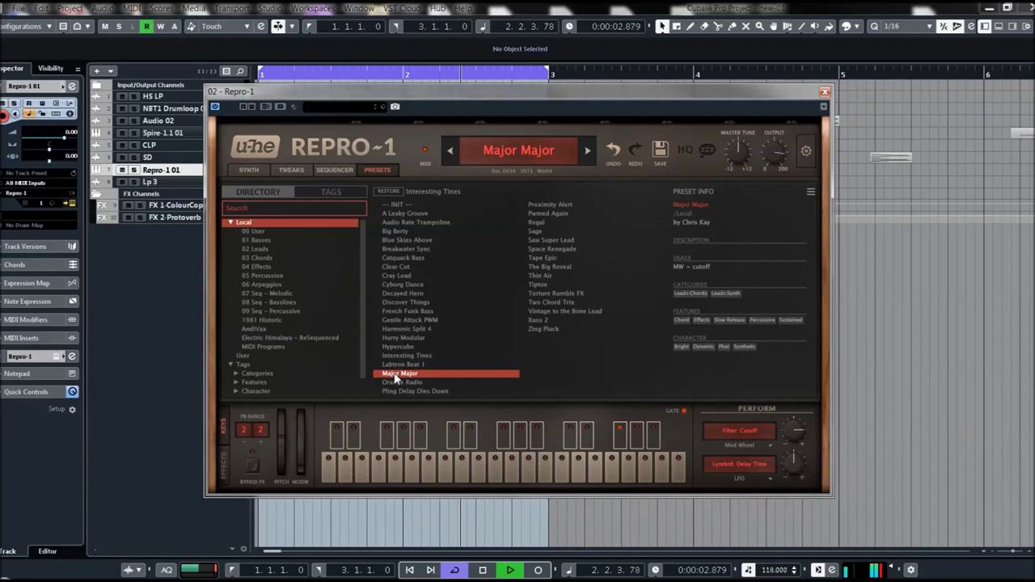
{"action": "left_click", "coordinate": [398, 364]}
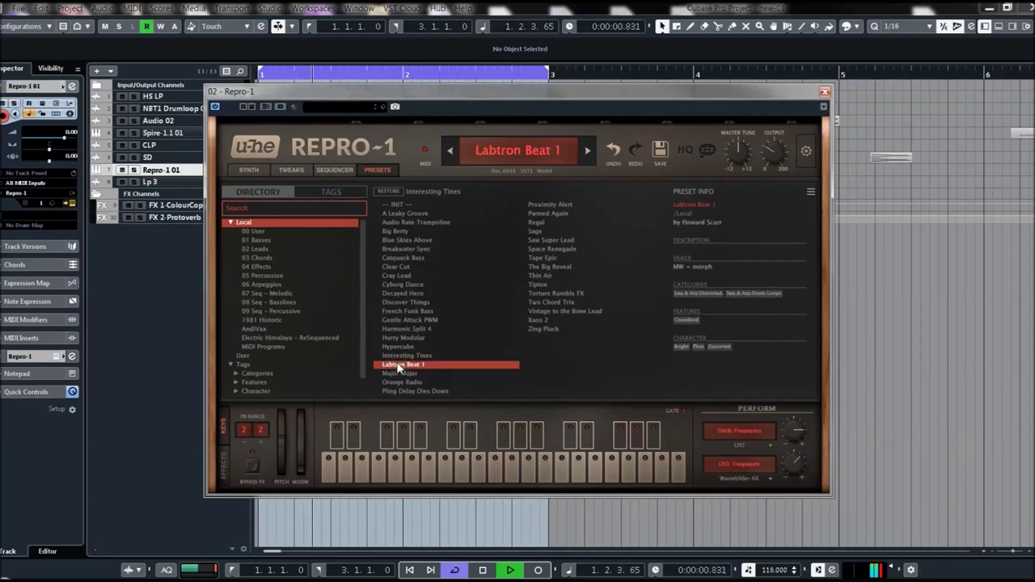
{"action": "left_click", "coordinate": [393, 383]}
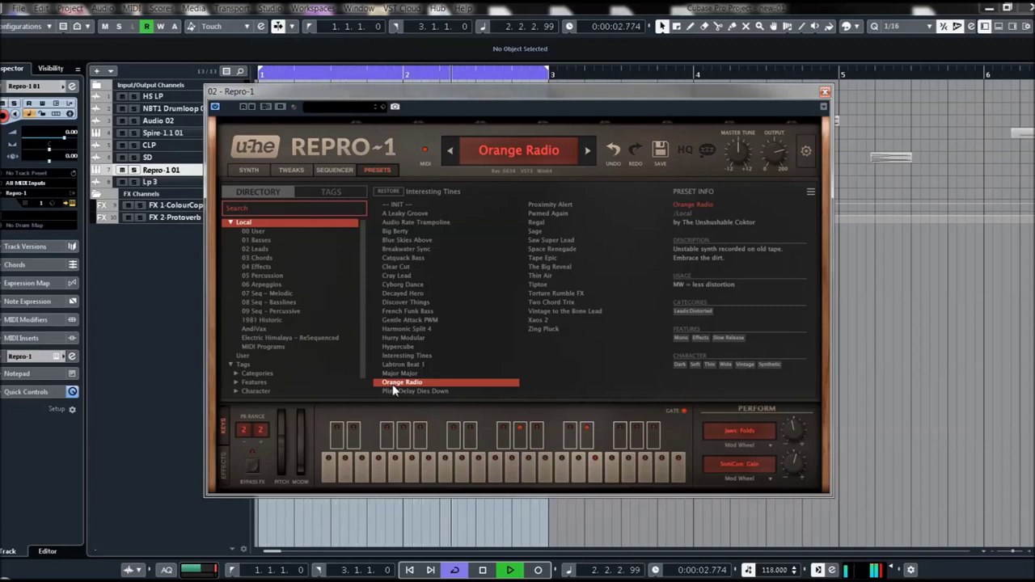
- Audition the Pling Delay Dies Down, Proximity Alert, Pwmed Again and Regal presets from the Local folder
{"action": "left_click", "coordinate": [391, 393]}
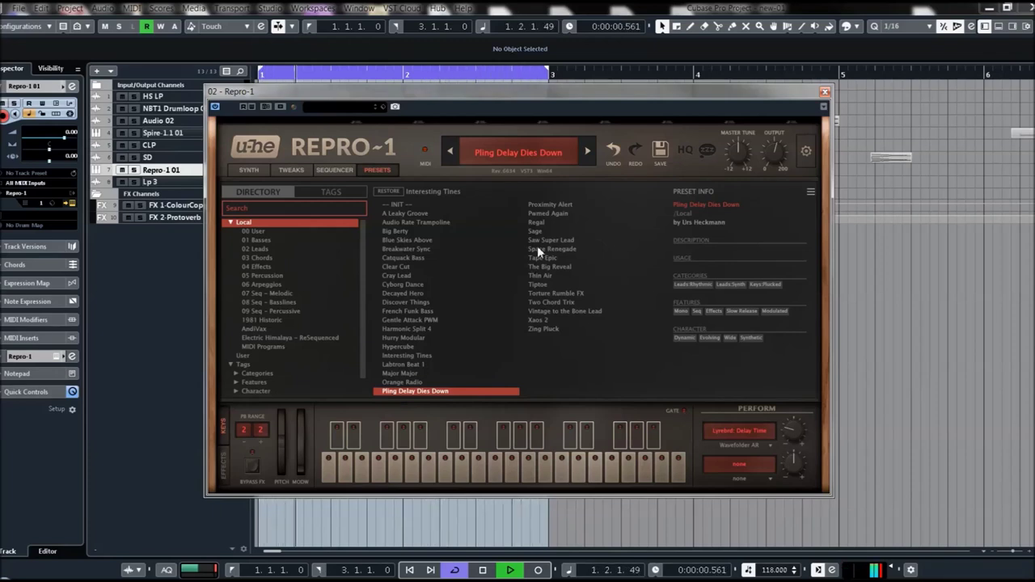
{"action": "left_click", "coordinate": [543, 206]}
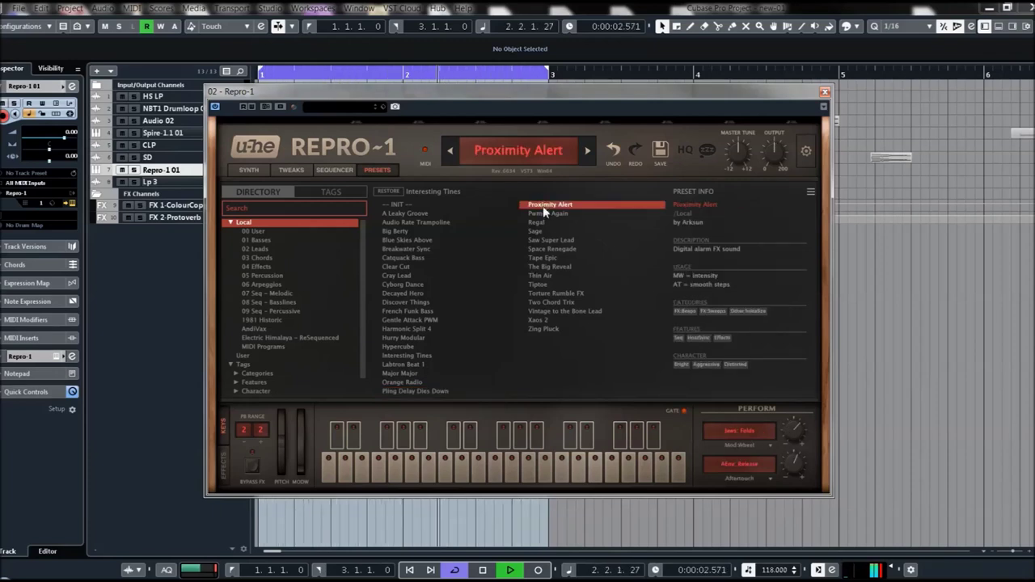
{"action": "left_click", "coordinate": [542, 215]}
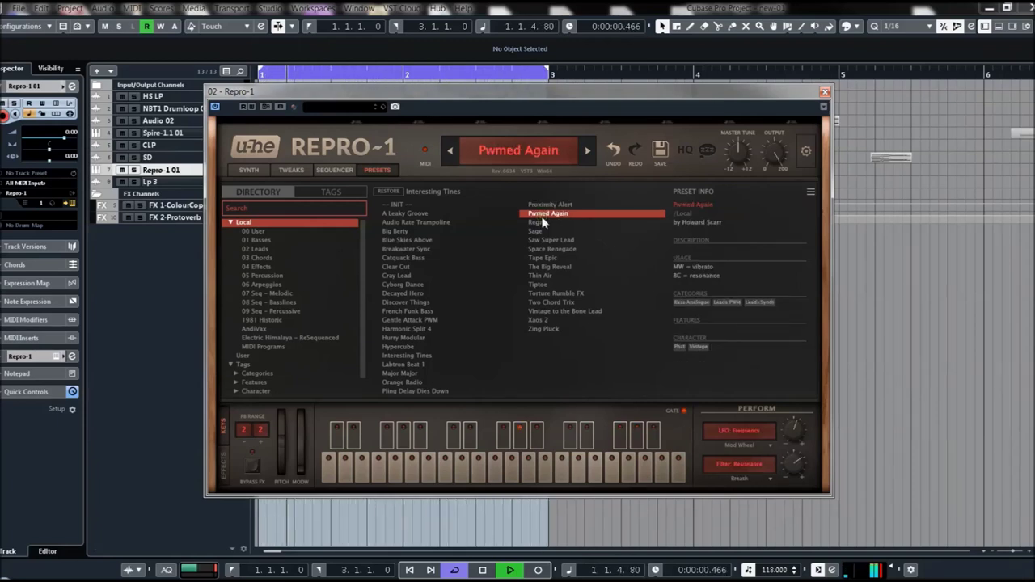
{"action": "left_click", "coordinate": [537, 223]}
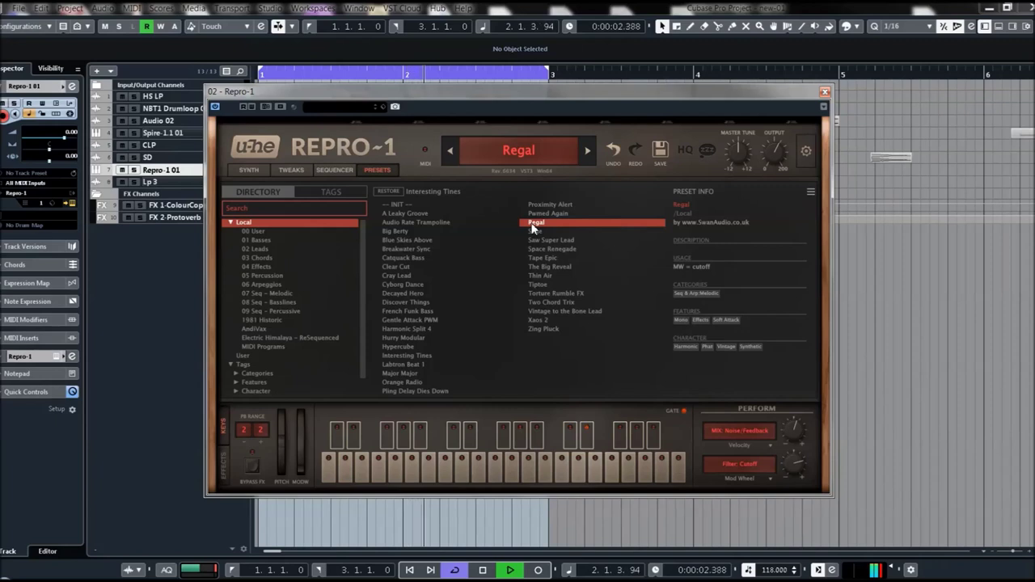
- Shape Regal's sound on the synth page by sweeping the filter cutoff and adjusting the filter envelope, with its sustain at 49
{"action": "left_click", "coordinate": [257, 172]}
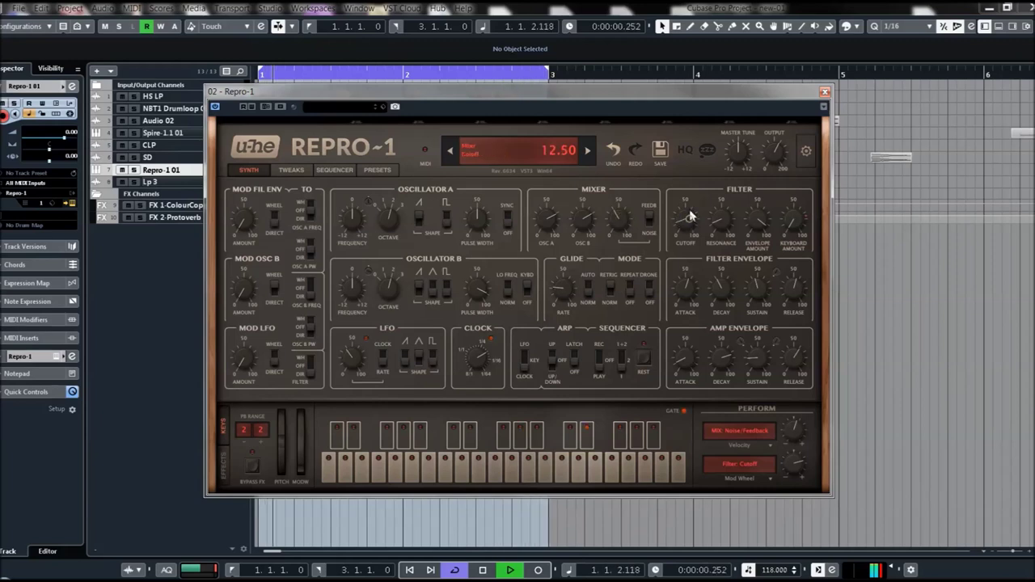
{"action": "left_click_drag", "start_coordinate": [694, 183], "coordinate": [695, 226]}
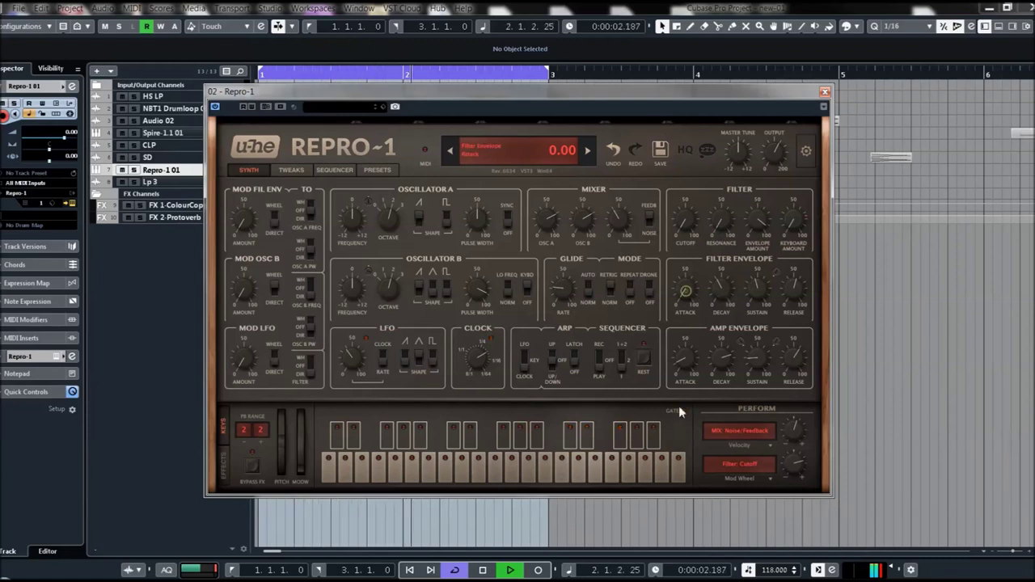
{"action": "left_click_drag", "start_coordinate": [720, 284], "coordinate": [683, 300]}
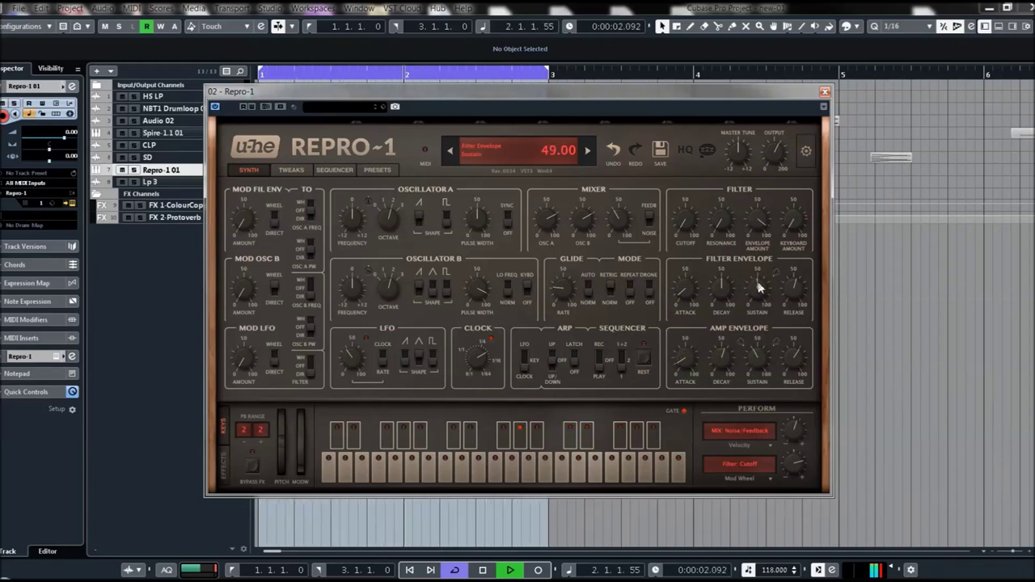
{"action": "left_click_drag", "start_coordinate": [686, 223], "coordinate": [663, 173]}
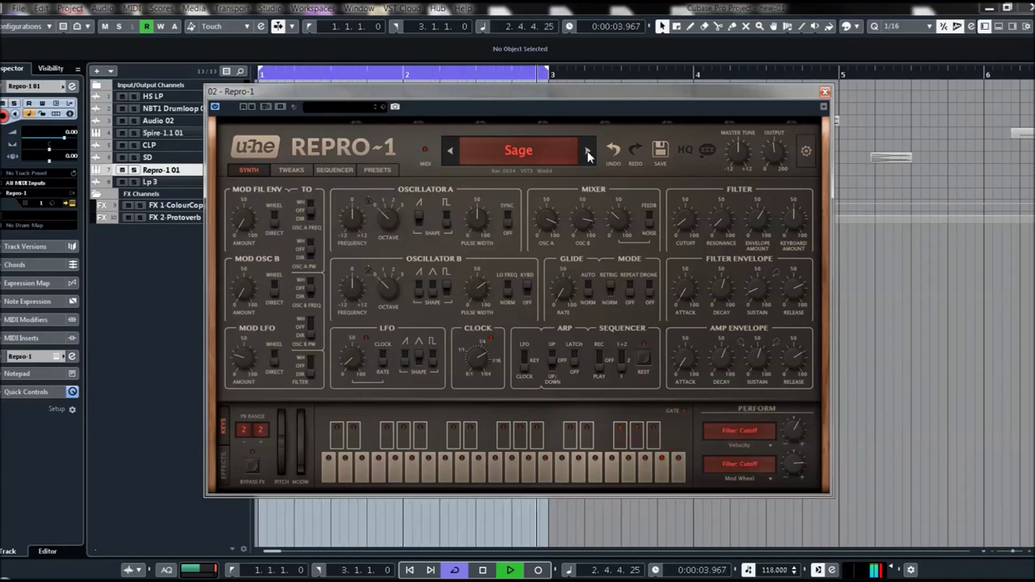
- Adjust Sage's clock, filter cutoff and amp envelope decay during playback, and lower its filter resonance to 11
{"action": "left_click_drag", "start_coordinate": [476, 359], "coordinate": [478, 350]}
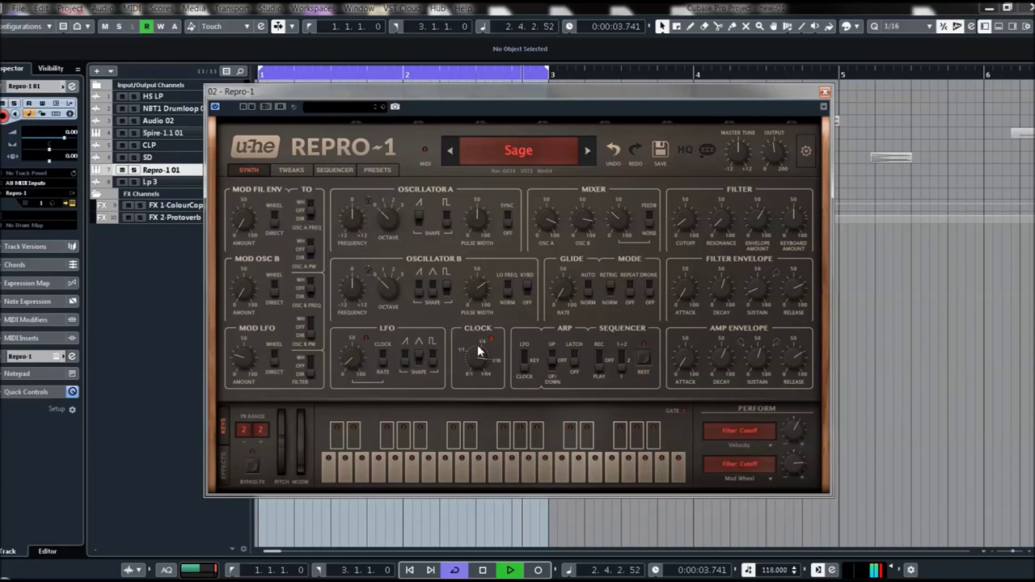
{"action": "mouse_move", "coordinate": [721, 227]}
{"action": "left_mouse_down"}
{"action": "mouse_move", "coordinate": [719, 210]}
{"action": "mouse_move", "coordinate": [700, 216]}
{"action": "mouse_move", "coordinate": [719, 223]}
{"action": "left_mouse_up"}
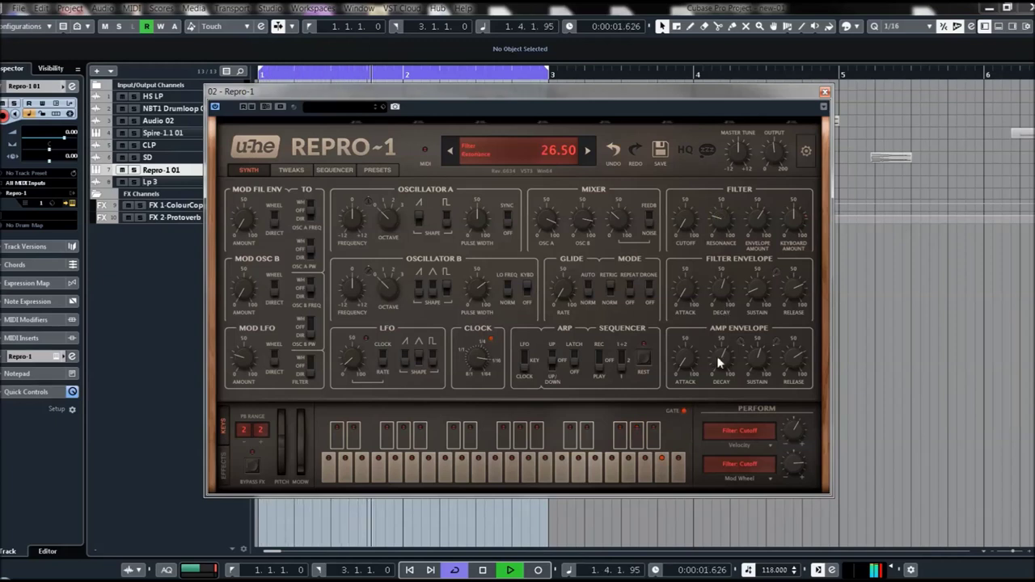
{"action": "mouse_move", "coordinate": [685, 225]}
{"action": "left_mouse_down"}
{"action": "mouse_move", "coordinate": [683, 174]}
{"action": "mouse_move", "coordinate": [687, 223]}
{"action": "left_mouse_up"}
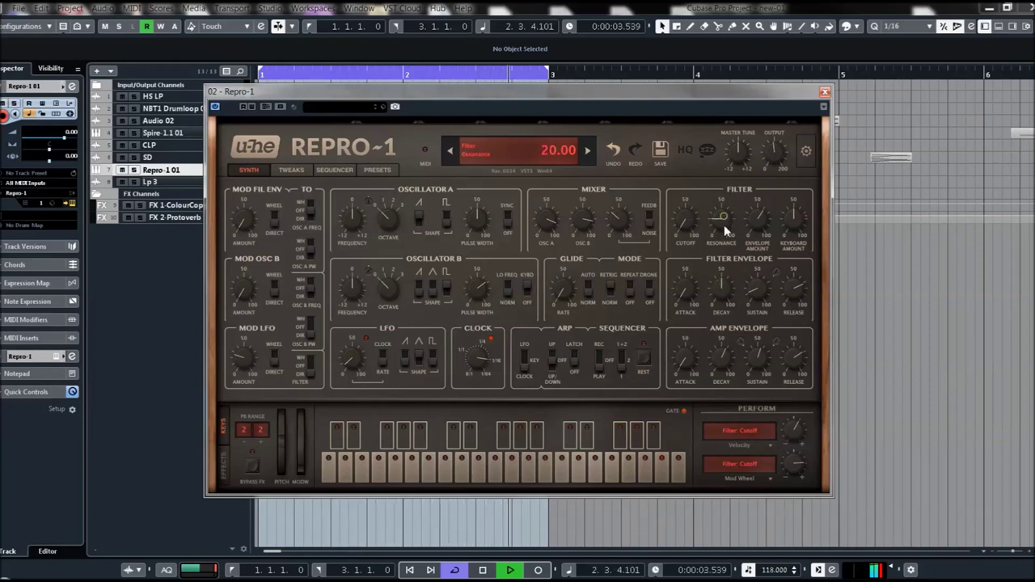
{"action": "mouse_move", "coordinate": [726, 371]}
{"action": "left_mouse_down"}
{"action": "mouse_move", "coordinate": [730, 388]}
{"action": "mouse_move", "coordinate": [756, 352]}
{"action": "mouse_move", "coordinate": [754, 391]}
{"action": "mouse_move", "coordinate": [736, 365]}
{"action": "left_mouse_up"}
{"action": "left_click_drag", "start_coordinate": [688, 224], "coordinate": [711, 214]}
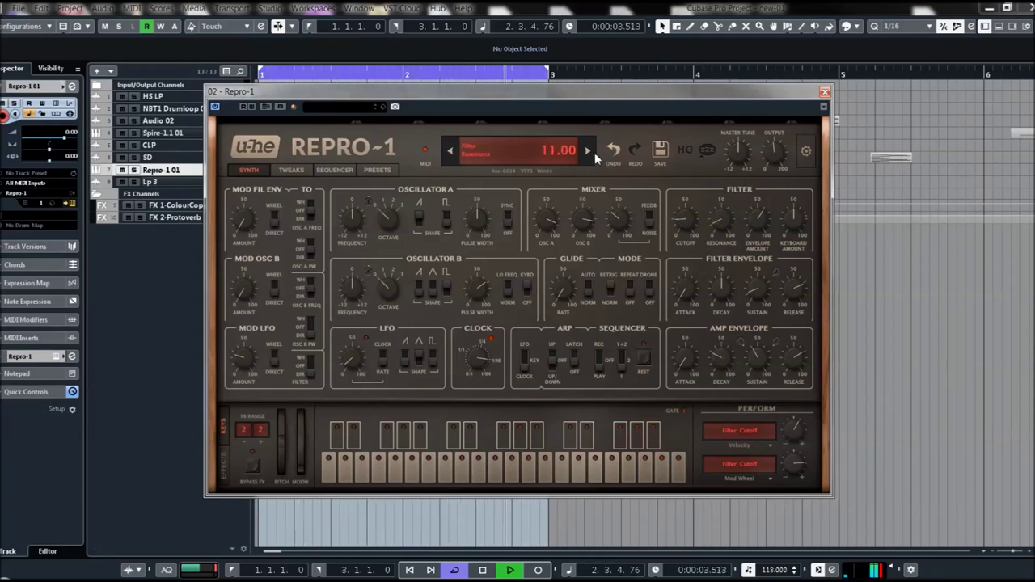
- Audition the Saw Super Lead preset, stop playback and load Space Renegade
{"action": "left_click", "coordinate": [586, 151]}
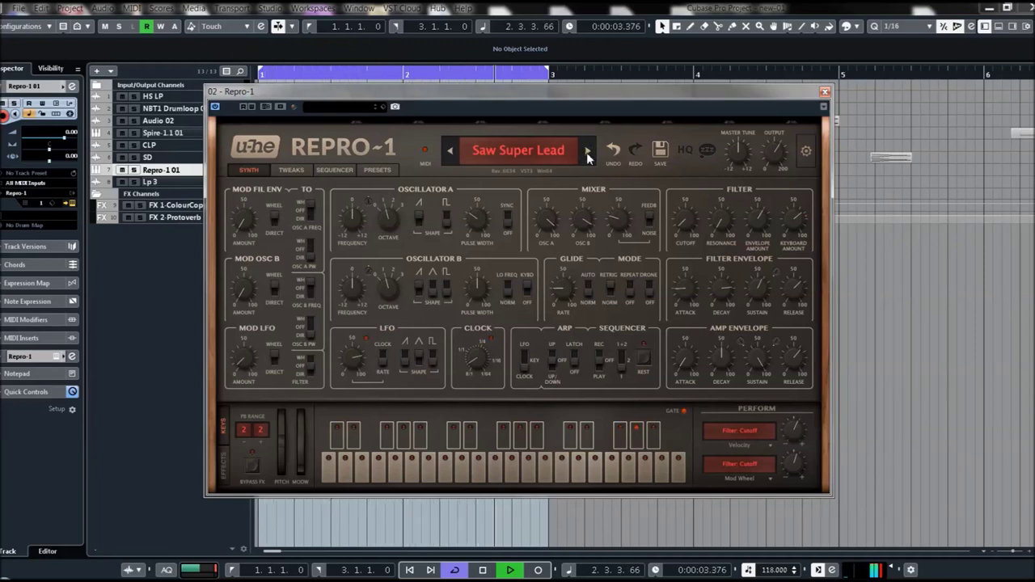
{"action": "key", "text": "space"}
{"action": "left_click", "coordinate": [587, 152]}
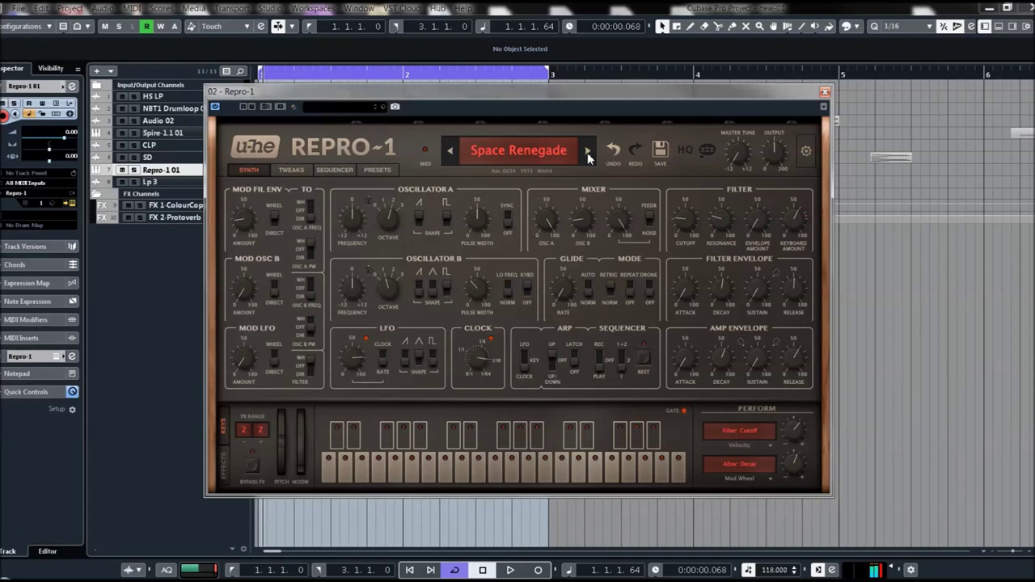
- Restart playback from the project start and lower Space Renegade's filter cutoff to 0
{"action": "key", "text": "Home"}
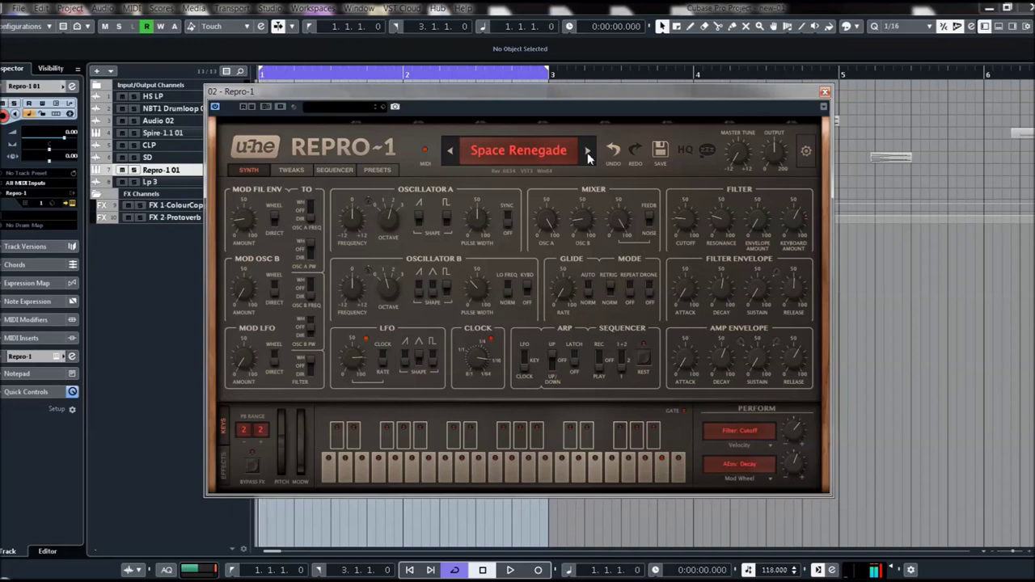
{"action": "key", "text": "space"}
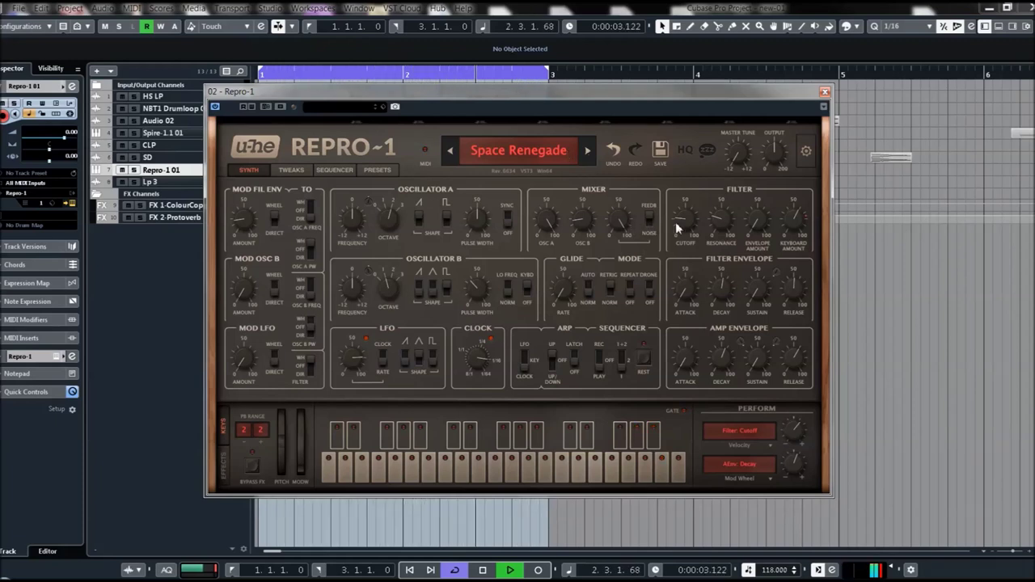
{"action": "mouse_move", "coordinate": [684, 224]}
{"action": "left_click_drag", "start_coordinate": [684, 224], "coordinate": [700, 293]}
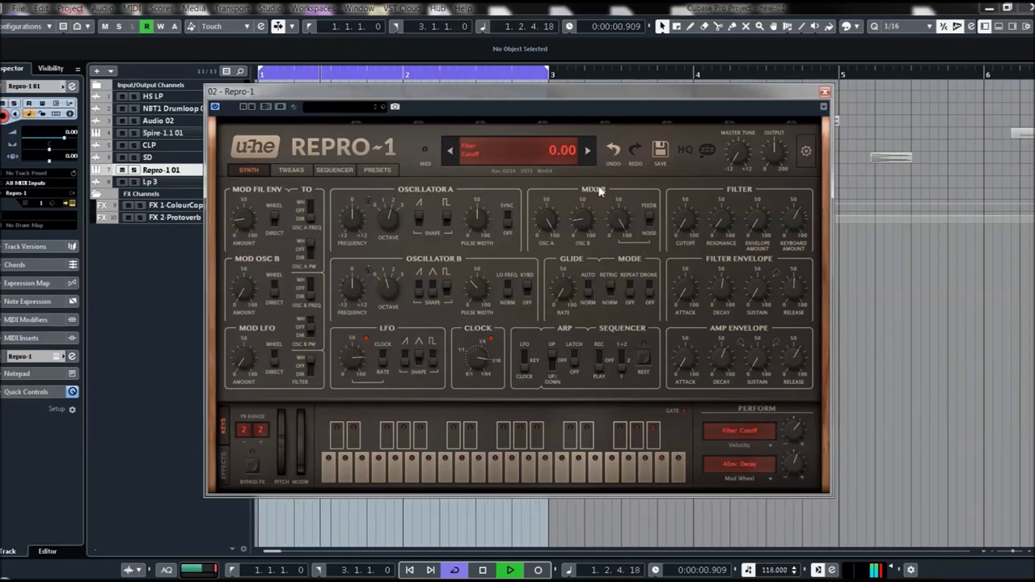
- Audition Tape Epic while sweeping its filter cutoff up to 94.5, and load The Big Reveal
{"action": "left_click", "coordinate": [588, 151]}
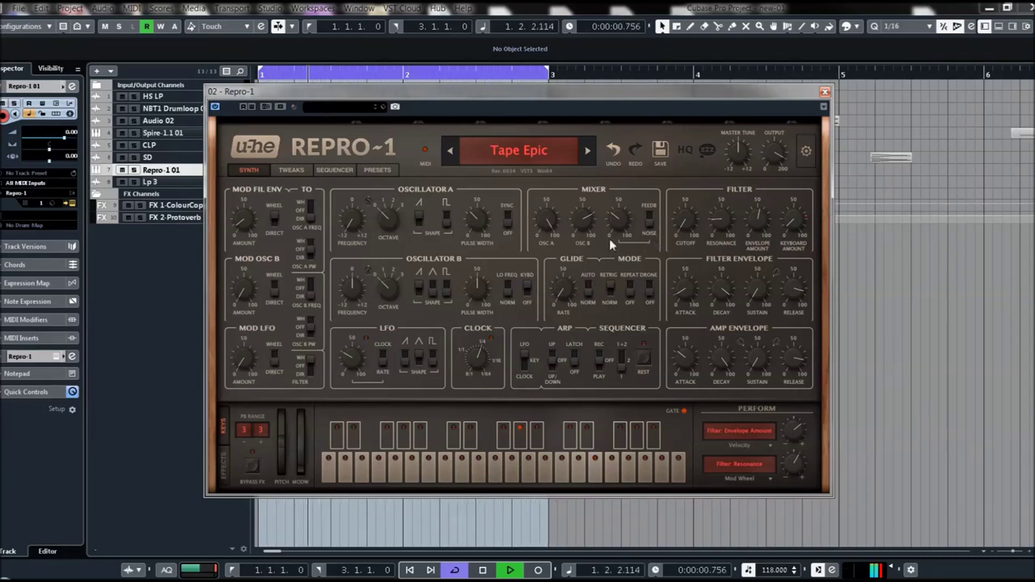
{"action": "left_click_drag", "start_coordinate": [685, 226], "coordinate": [688, 167]}
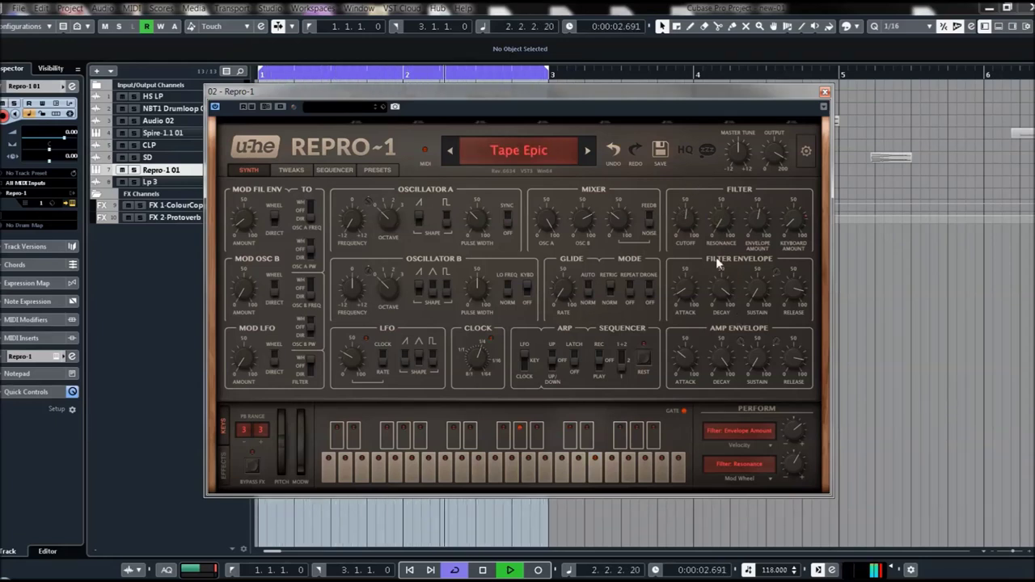
{"action": "left_click_drag", "start_coordinate": [687, 217], "coordinate": [669, 239]}
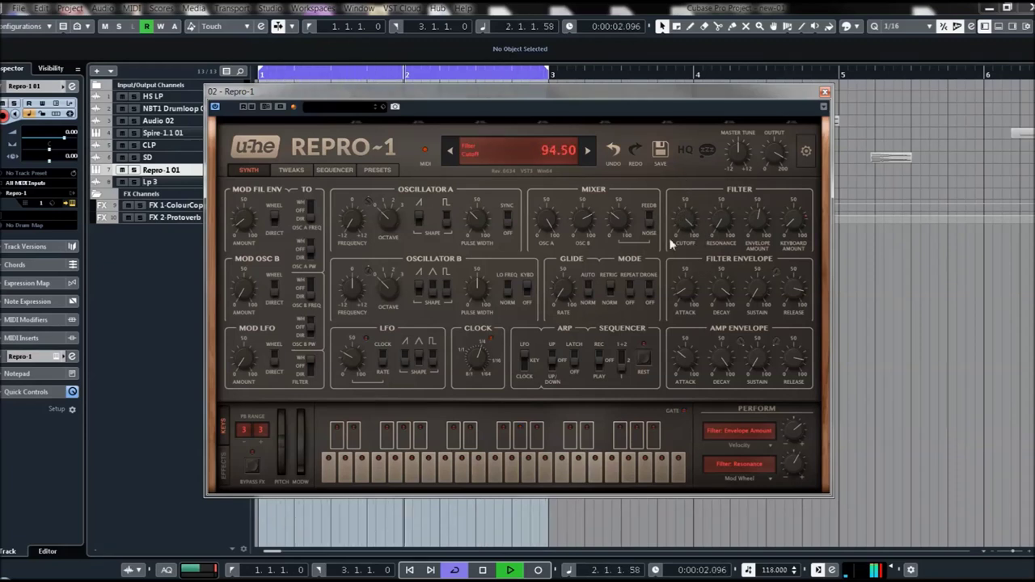
{"action": "left_click", "coordinate": [588, 150]}
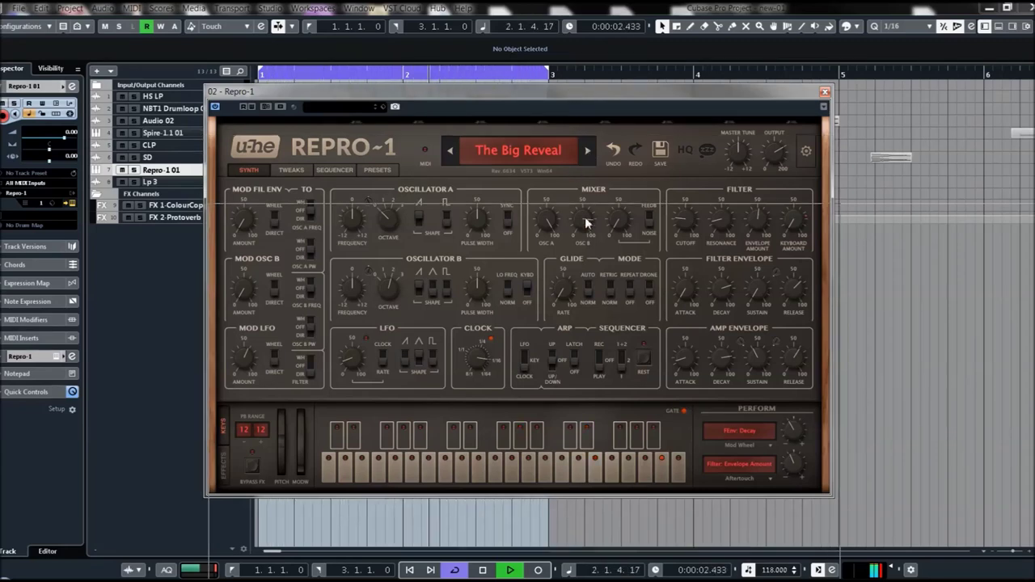
- Rearrange the HS LP clips so one falls on every beat of bars 1 and 2, and play from the start
{"action": "left_click_drag", "start_coordinate": [593, 234], "coordinate": [595, 231]}
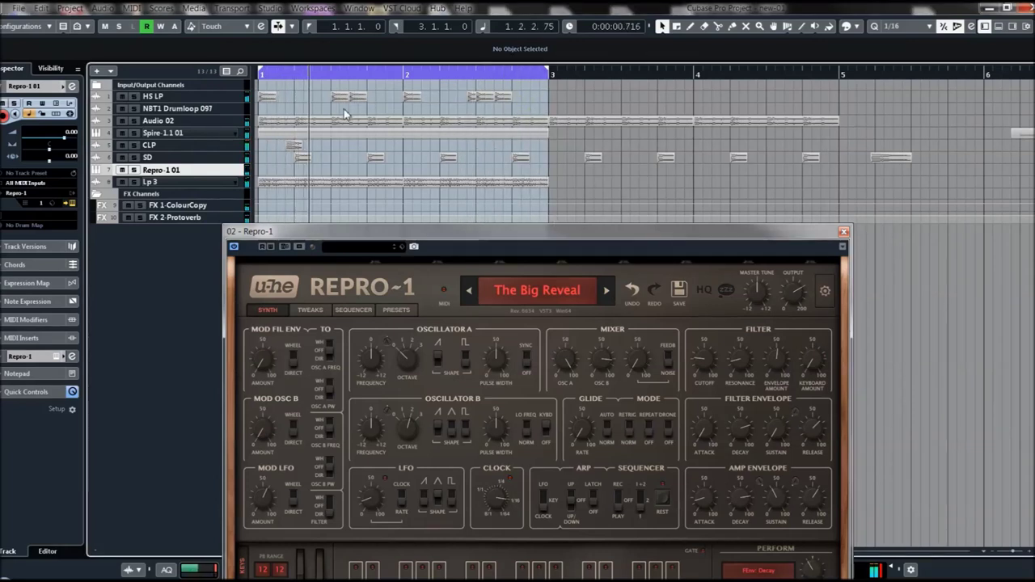
{"action": "left_click_drag", "start_coordinate": [338, 100], "coordinate": [300, 99]}
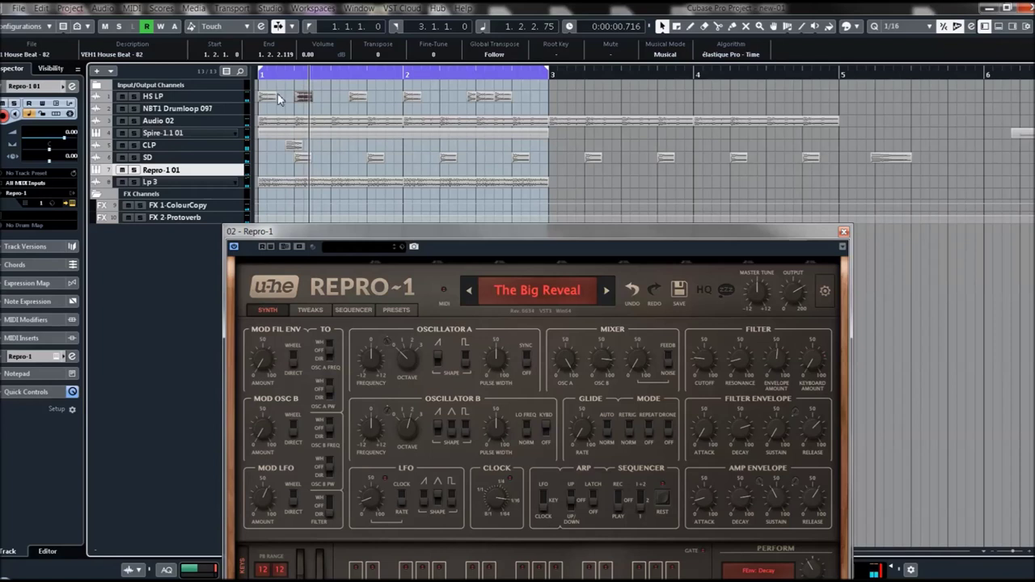
{"action": "left_click_drag", "start_coordinate": [304, 98], "coordinate": [540, 99]}
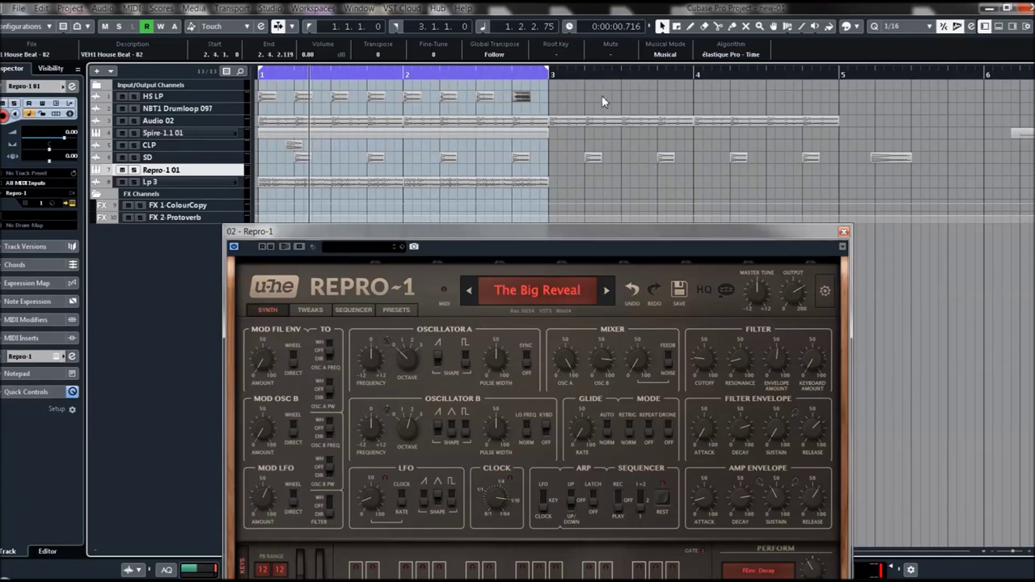
{"action": "key", "text": "Home"}
{"action": "key", "text": "space"}
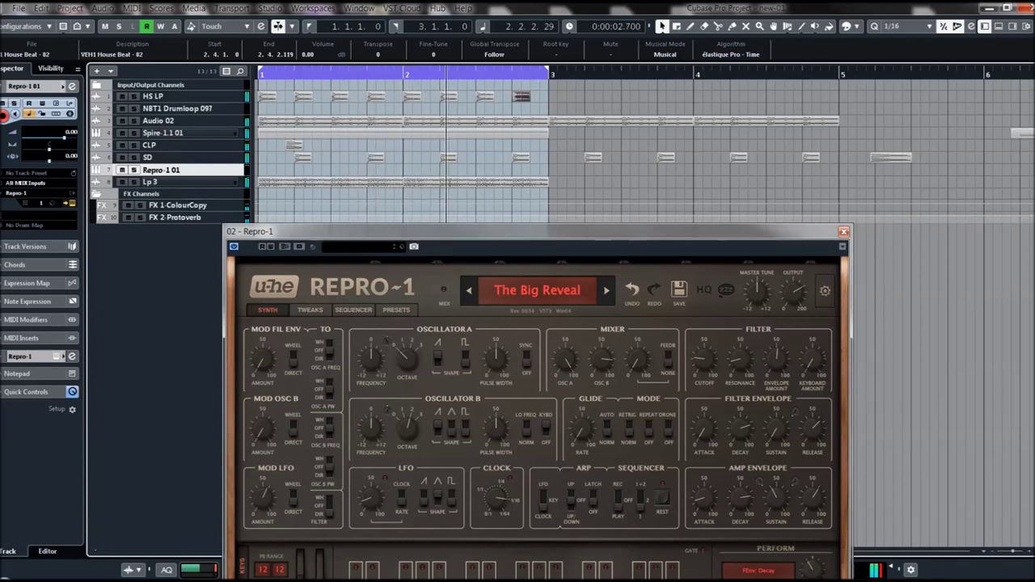
- Move the Repro-1 window back up over the tracks, stop playback and set the project tempo to 118
{"action": "left_click_drag", "start_coordinate": [705, 229], "coordinate": [655, 54]}
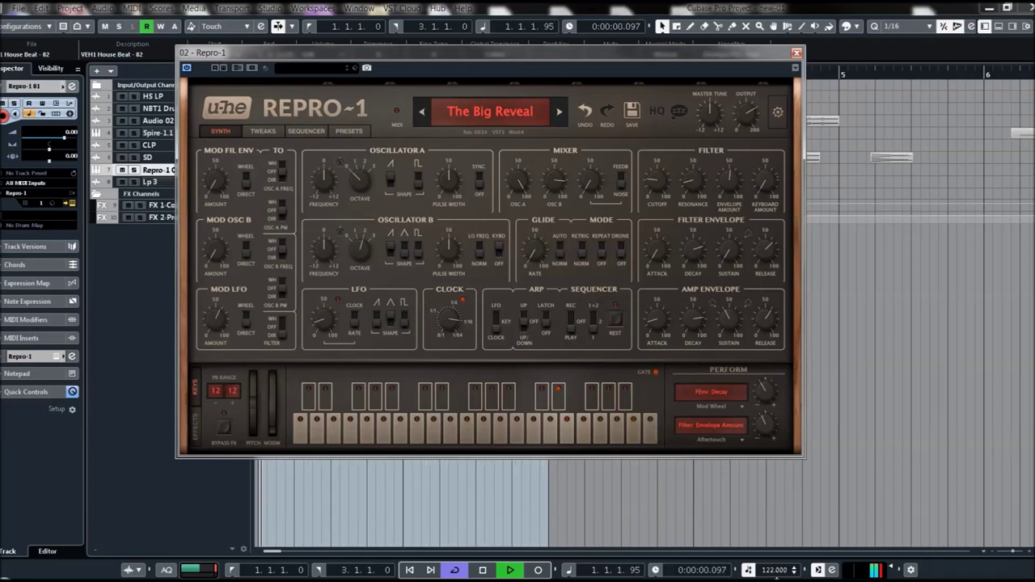
{"action": "key", "text": "space"}
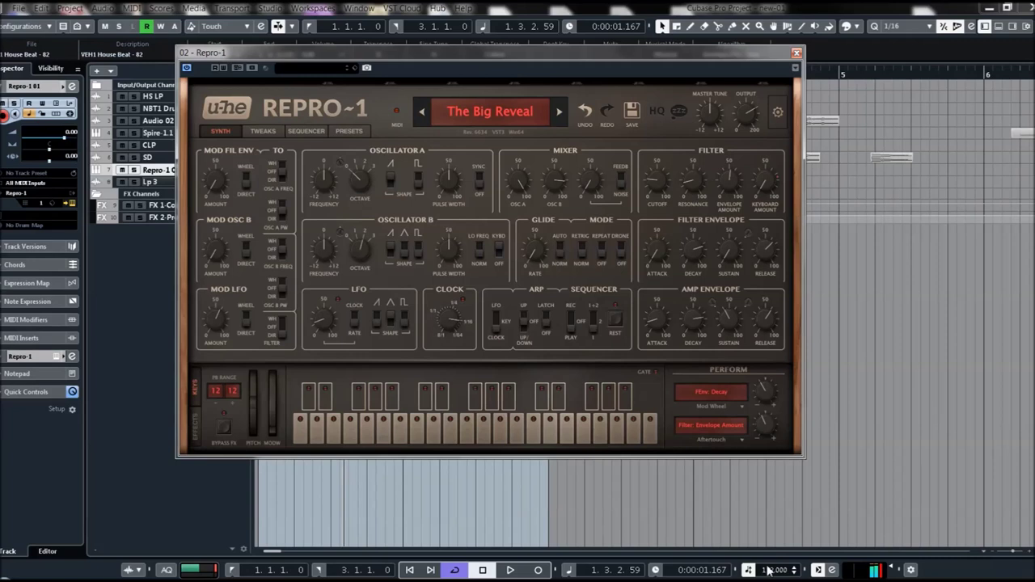
{"action": "scroll", "coordinate": [770, 572], "scroll_direction": "down", "scroll_amount": 1}
- Audition Thin Air with its filter cutoff at 54, followed by the Tiptoe and Torture Rumble FX presets
{"action": "left_click", "coordinate": [559, 112]}
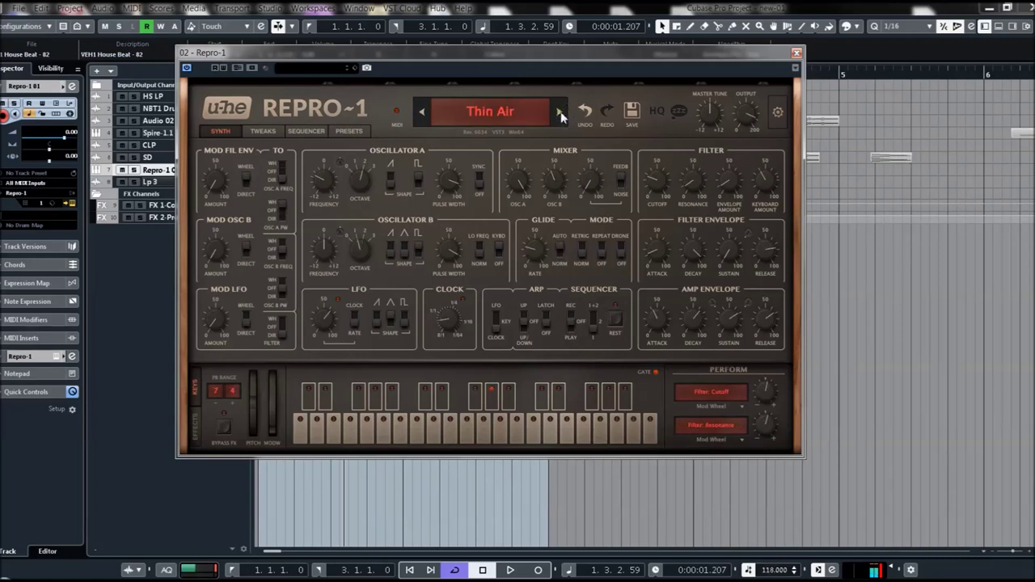
{"action": "scroll", "coordinate": [661, 178], "scroll_direction": "down", "scroll_amount": 5}
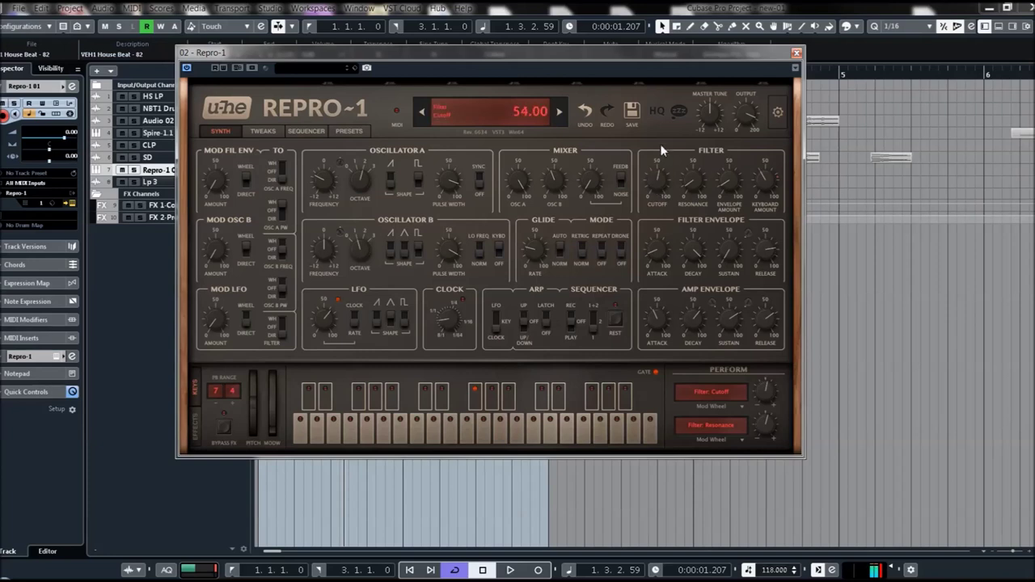
{"action": "left_click", "coordinate": [559, 113]}
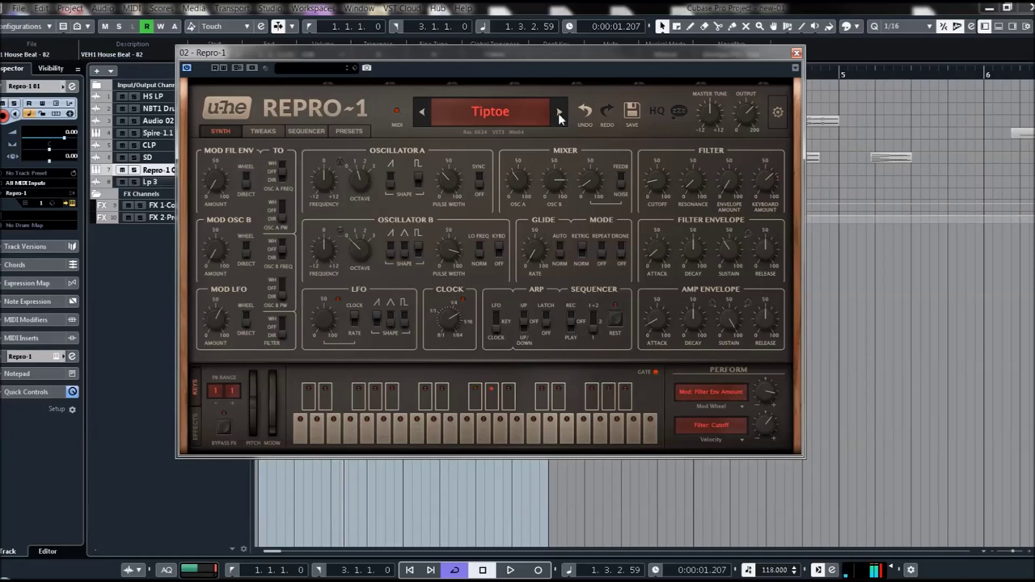
{"action": "left_click", "coordinate": [558, 113]}
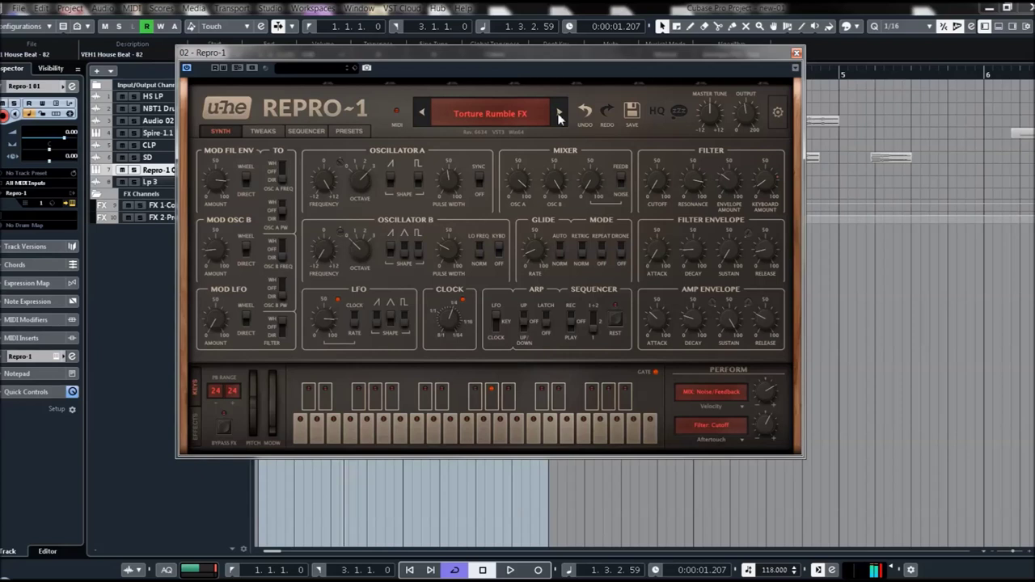
- Audition Two Chord Trix, Vintage to the Bone Lead and Xaos 2 from the preset browser
{"action": "left_click", "coordinate": [359, 131]}
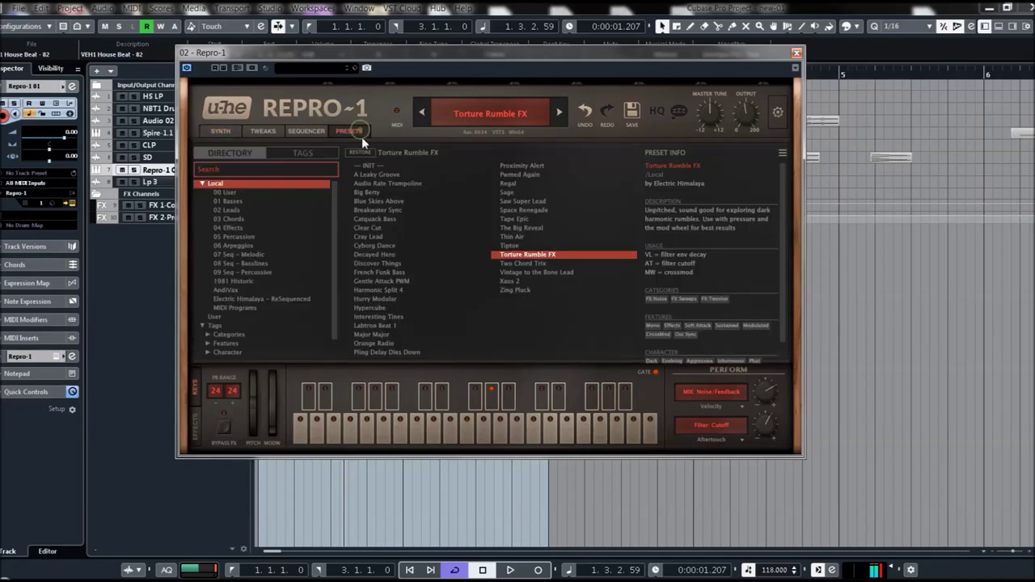
{"action": "left_click", "coordinate": [517, 264]}
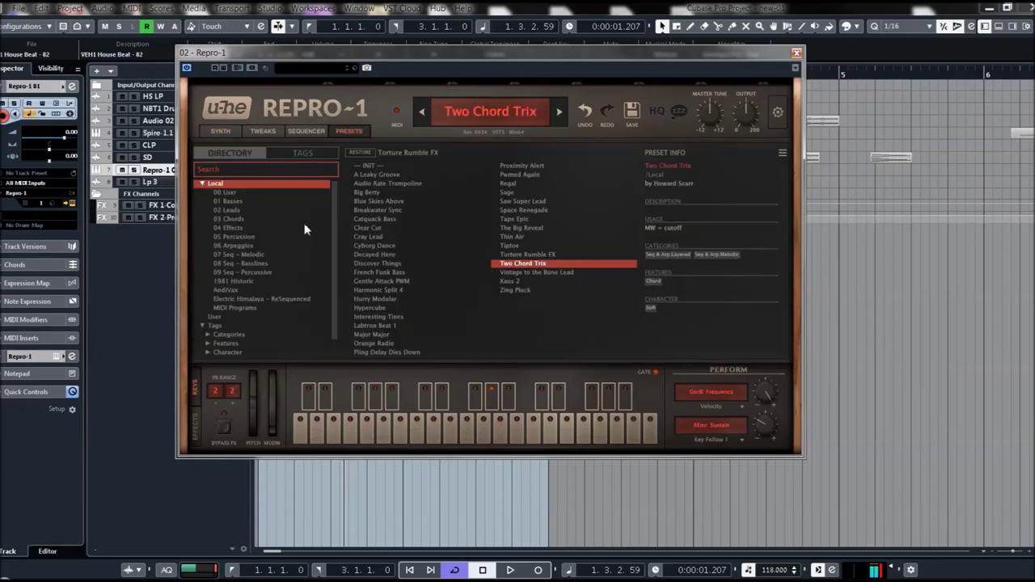
{"action": "left_click", "coordinate": [520, 273]}
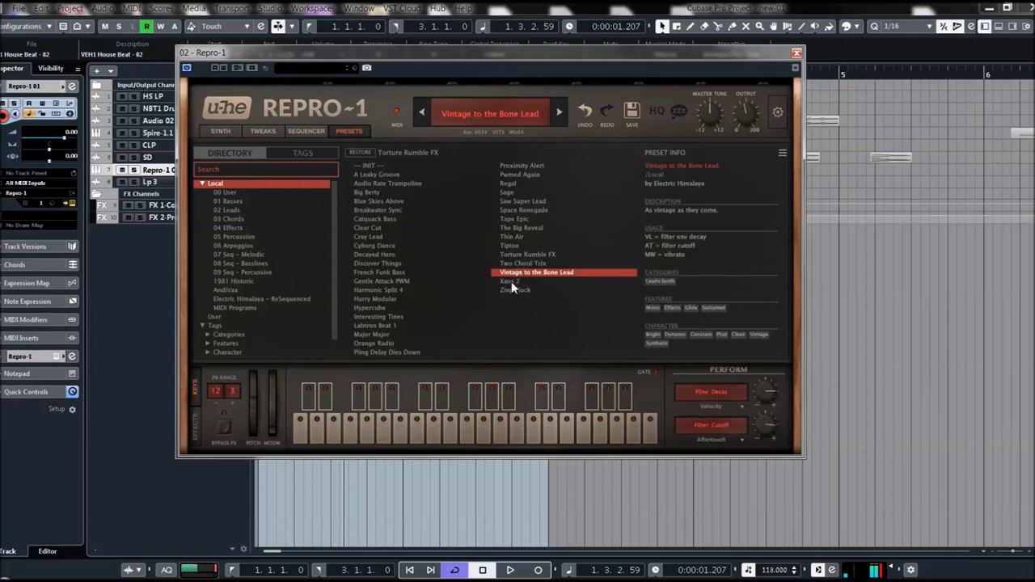
{"action": "left_click", "coordinate": [510, 281]}
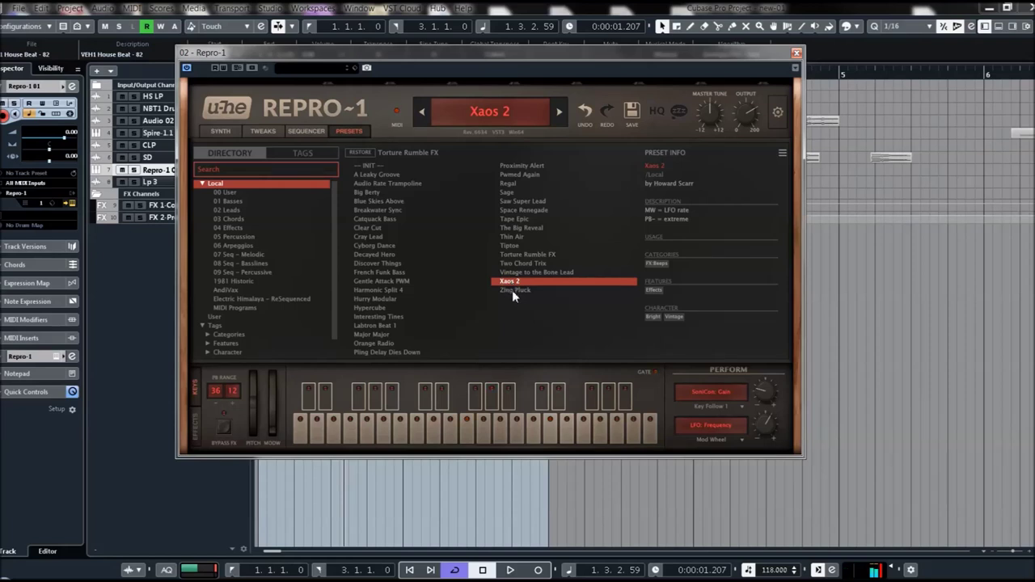
- Load the Zing Pluck preset and look through the 01 Basses, 02 Leads and 03 Chords folders, ending back at the Local folder
{"action": "left_click", "coordinate": [512, 290]}
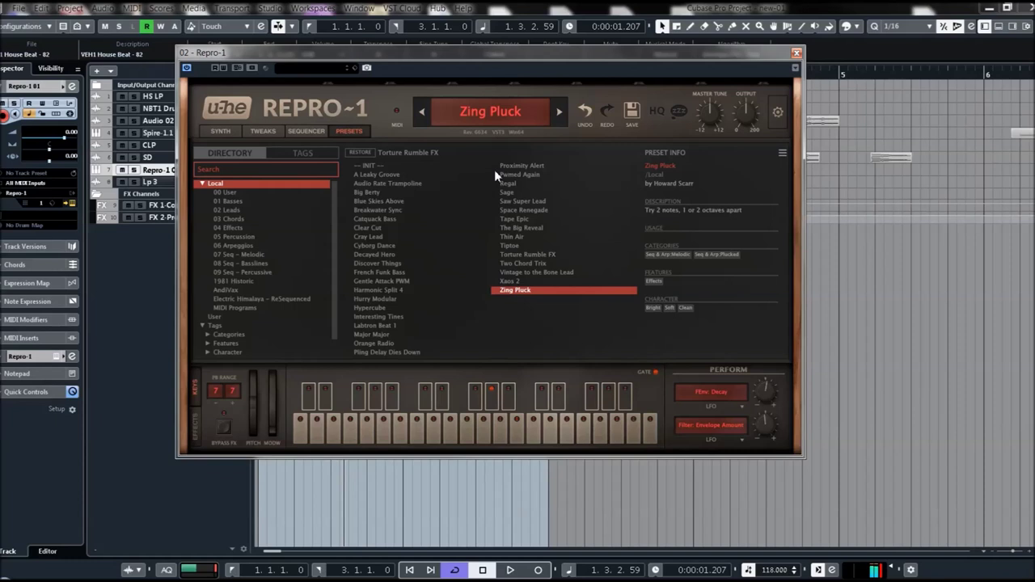
{"action": "left_click", "coordinate": [230, 202]}
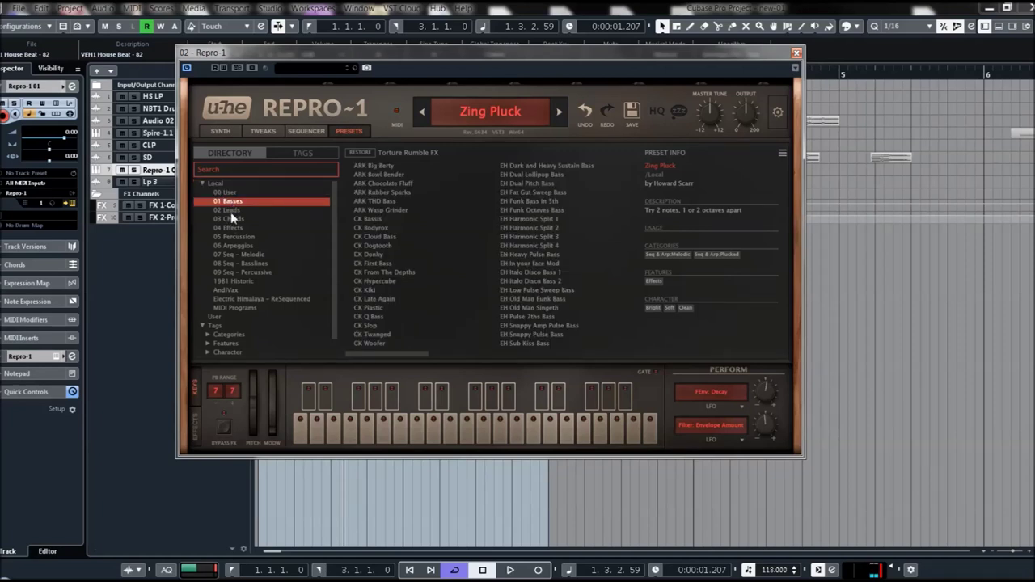
{"action": "left_click", "coordinate": [230, 210]}
{"action": "left_click", "coordinate": [231, 219]}
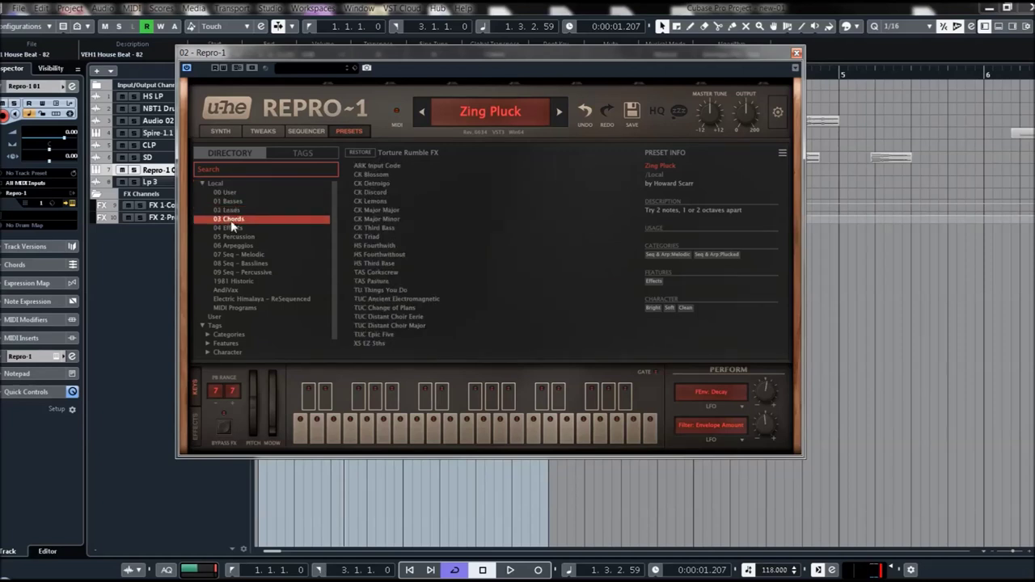
{"action": "left_click", "coordinate": [278, 183]}
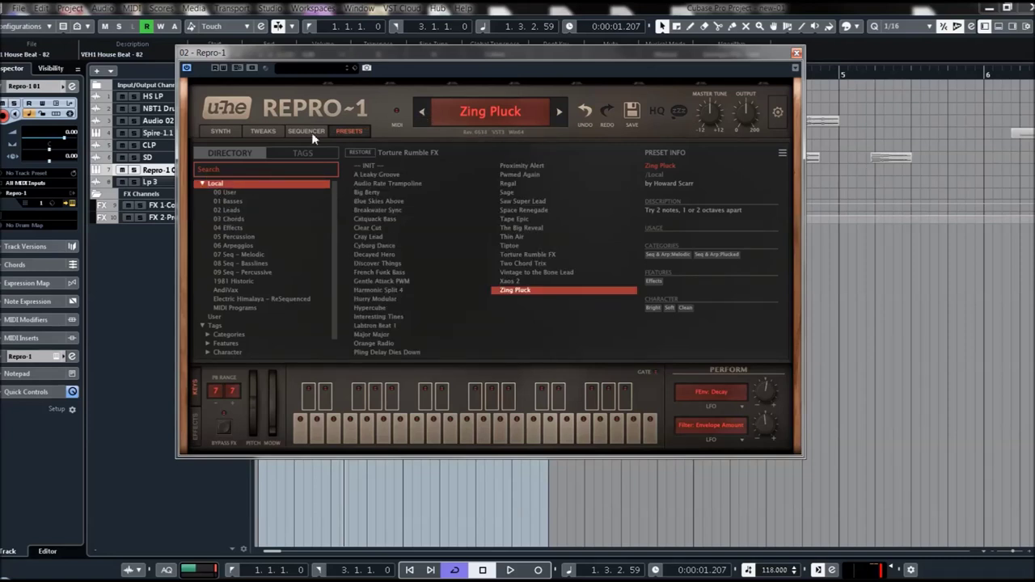
- Play the project with Repro-1's synth page showing and mute the CLP track, moving the synth window aside and back
{"action": "left_click", "coordinate": [221, 132]}
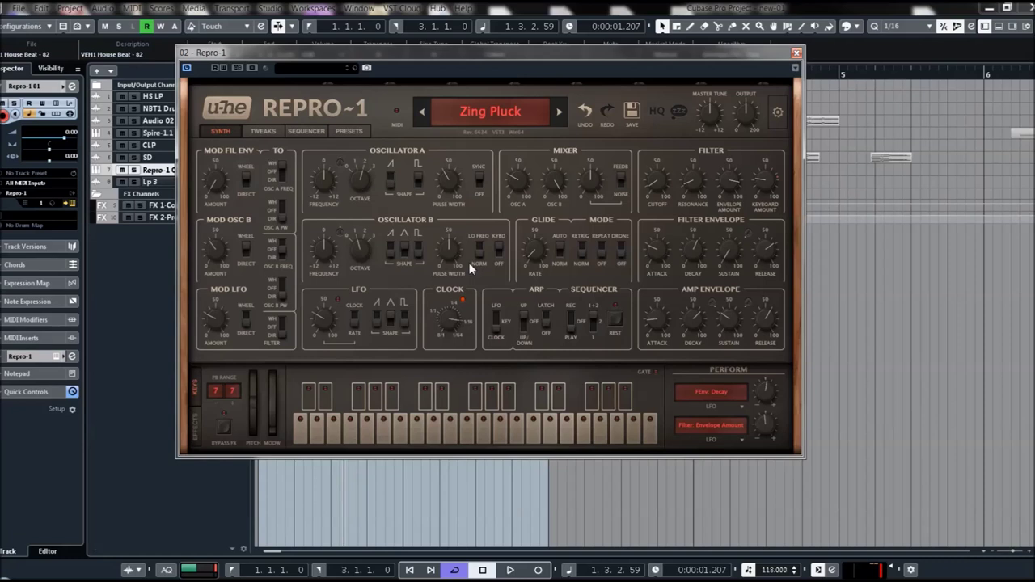
{"action": "key", "text": "space"}
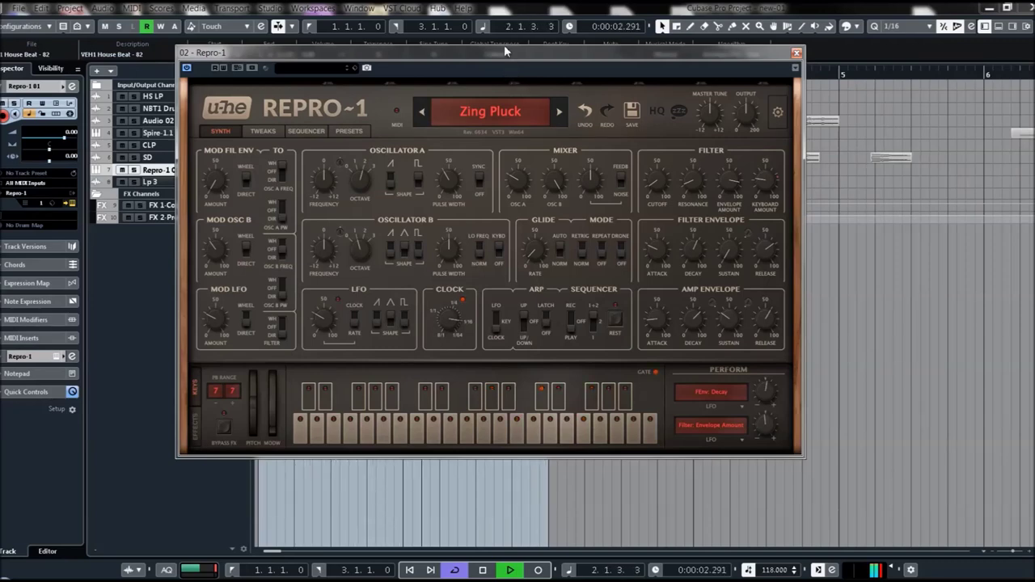
{"action": "left_click_drag", "start_coordinate": [503, 53], "coordinate": [566, 279]}
{"action": "left_click", "coordinate": [121, 144]}
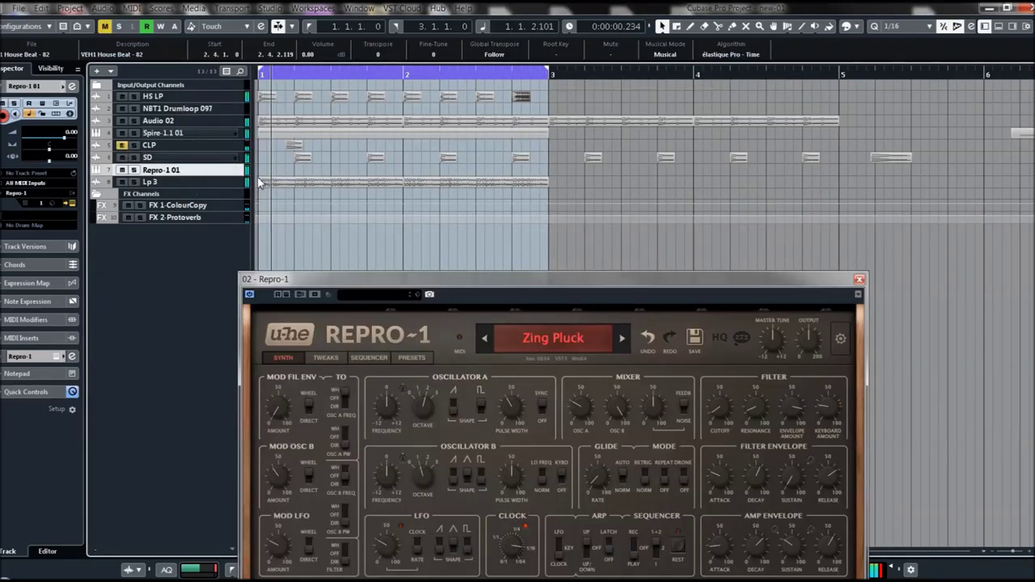
{"action": "left_click_drag", "start_coordinate": [479, 285], "coordinate": [379, 65]}
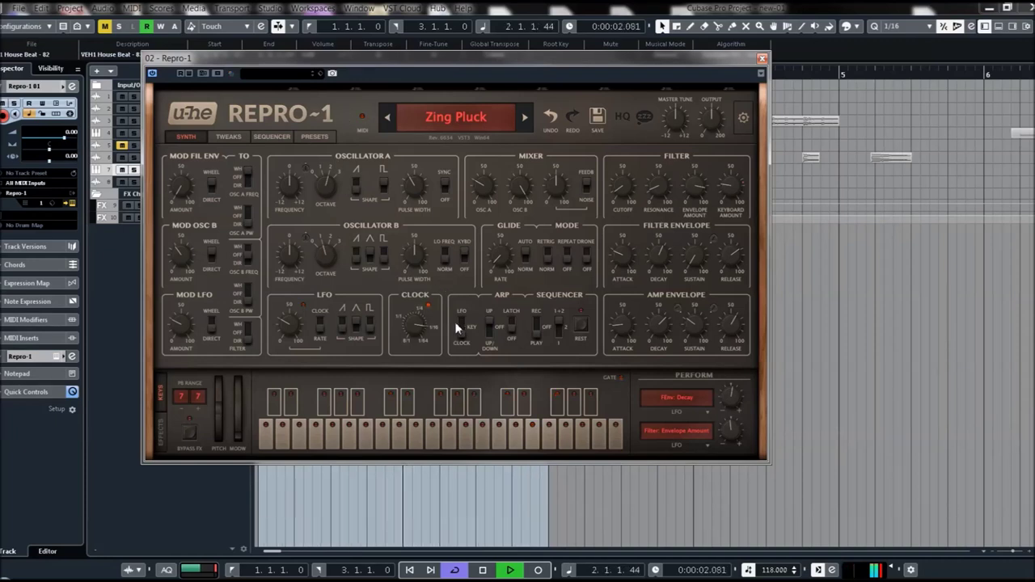
- Raise the glide rate of Zing Pluck to 30.50, and stop playback and close the Repro-1 window
{"action": "left_click_drag", "start_coordinate": [497, 258], "coordinate": [496, 220]}
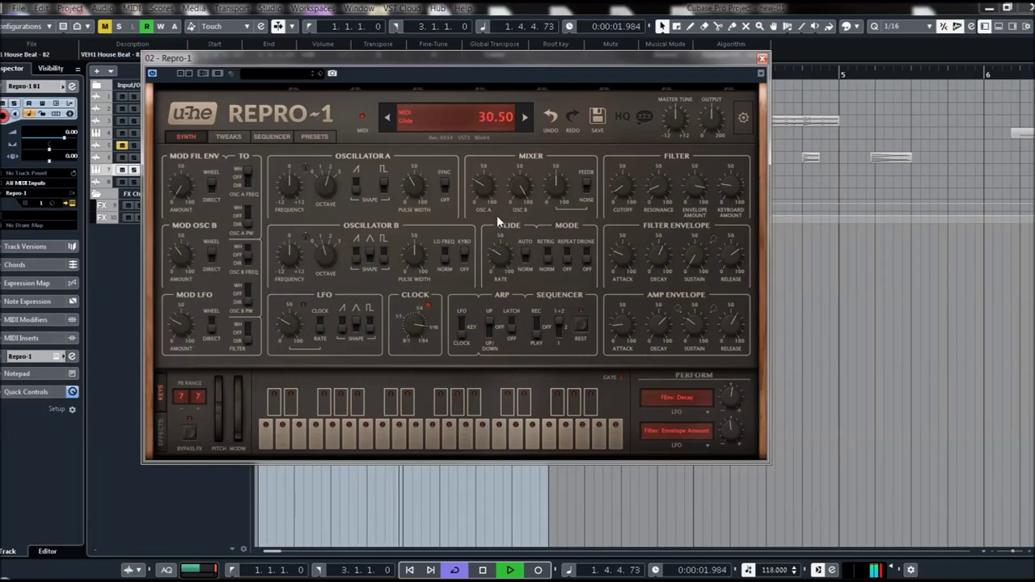
{"action": "key", "text": "space"}
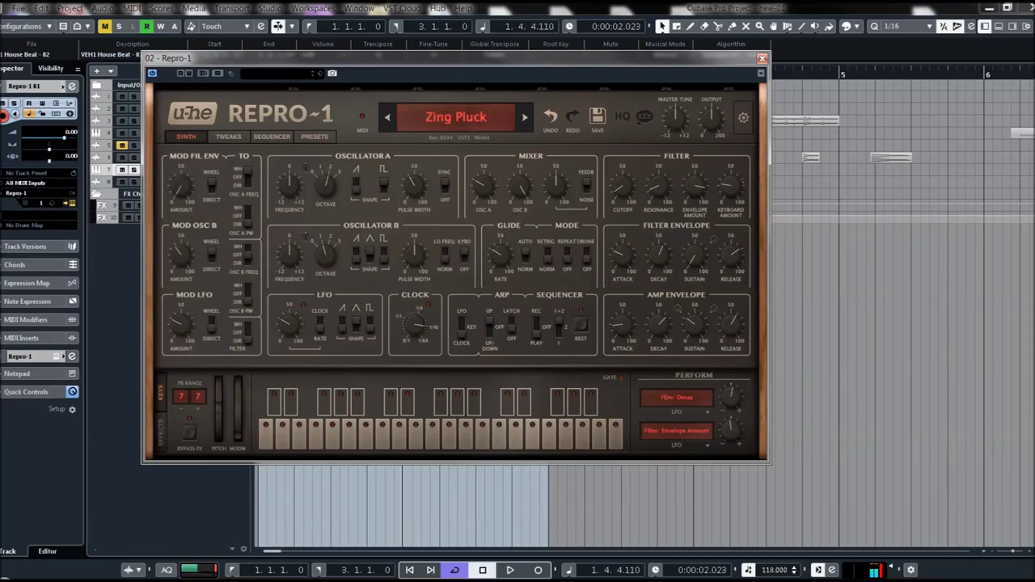
{"action": "key", "text": "Escape"}
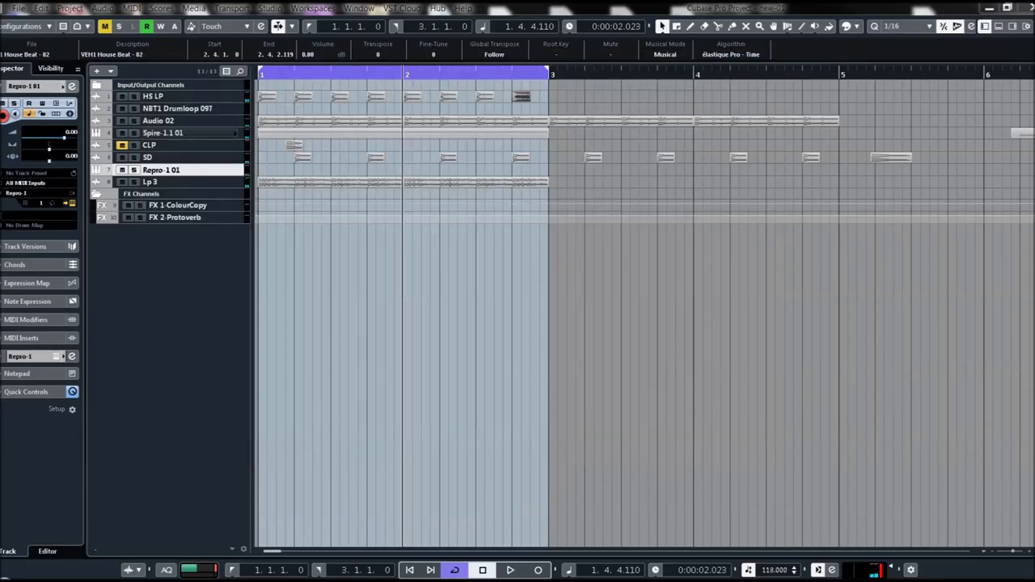